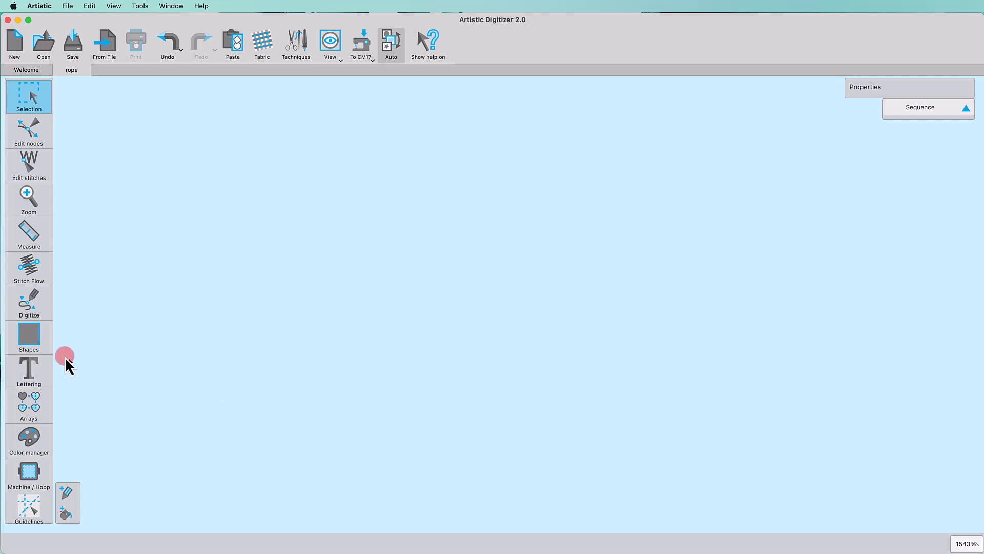
- Draw a rectangle in the empty work area and set its width to 5 mm and its height to 9 mm
left_click(35, 343)
left_click_drag(382, 202, 532, 409)
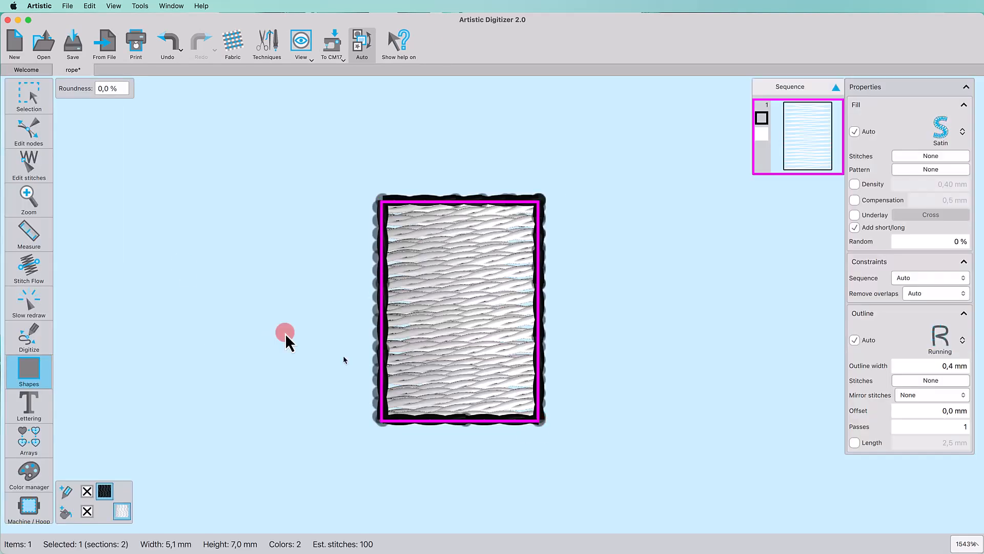
left_click(32, 110)
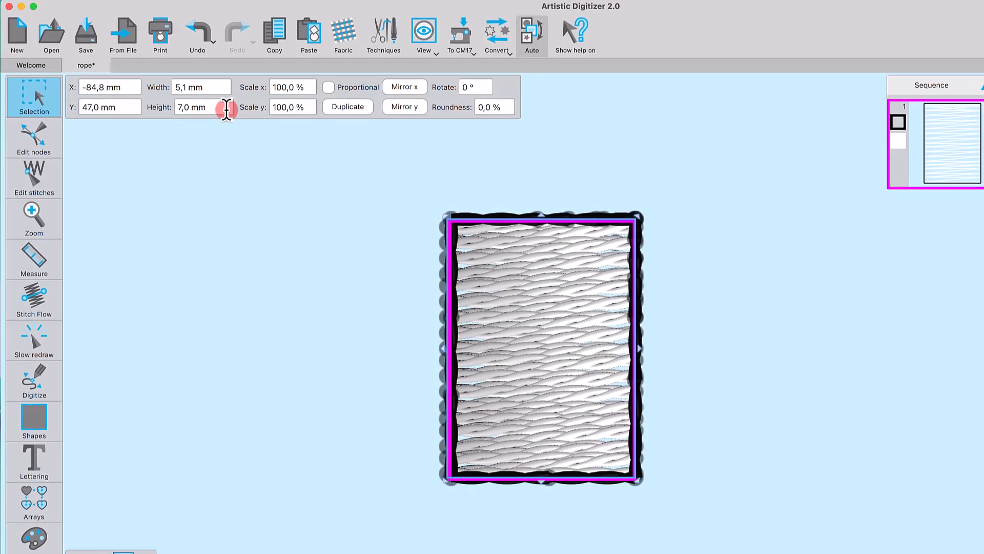
double_click(216, 87)
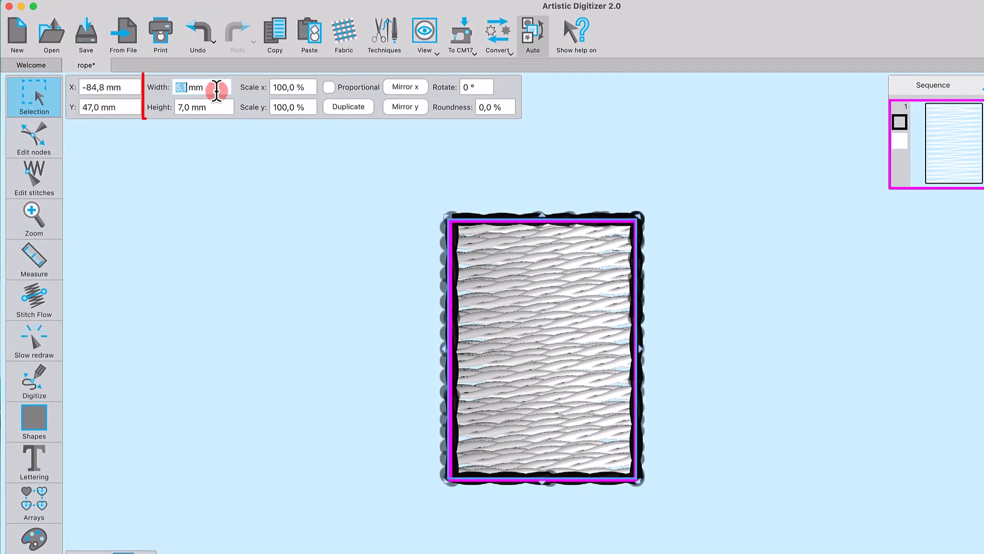
type("5")
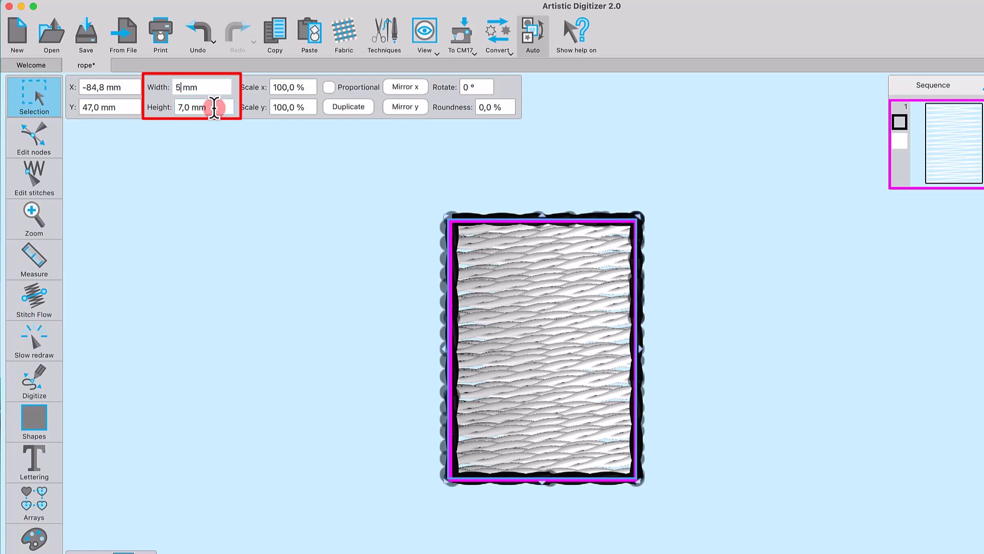
key("Tab")
type("9")
key("Return")
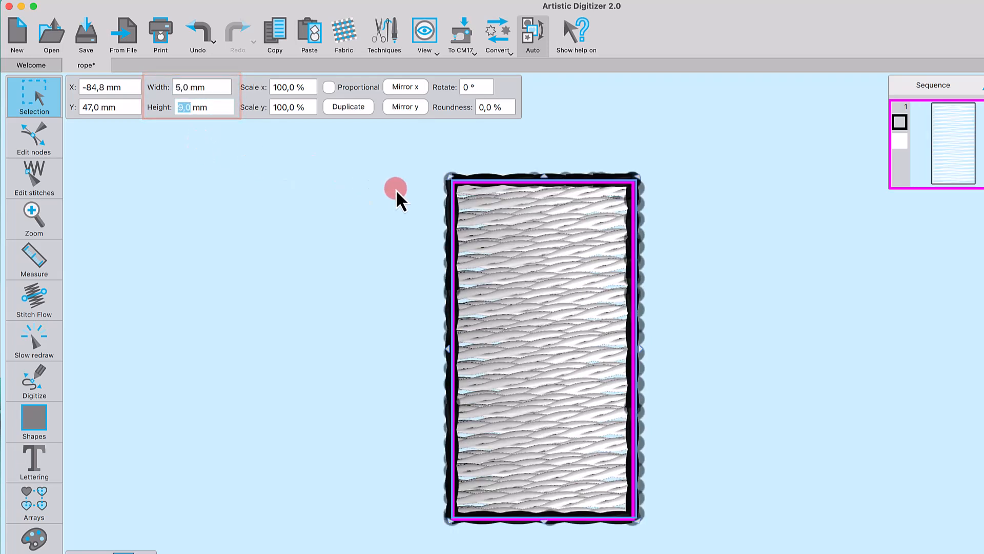
- Convert the rectangle to curves and skew its lower edge horizontally to make a slanted shape about 7.2 mm wide overall
right_click(528, 183)
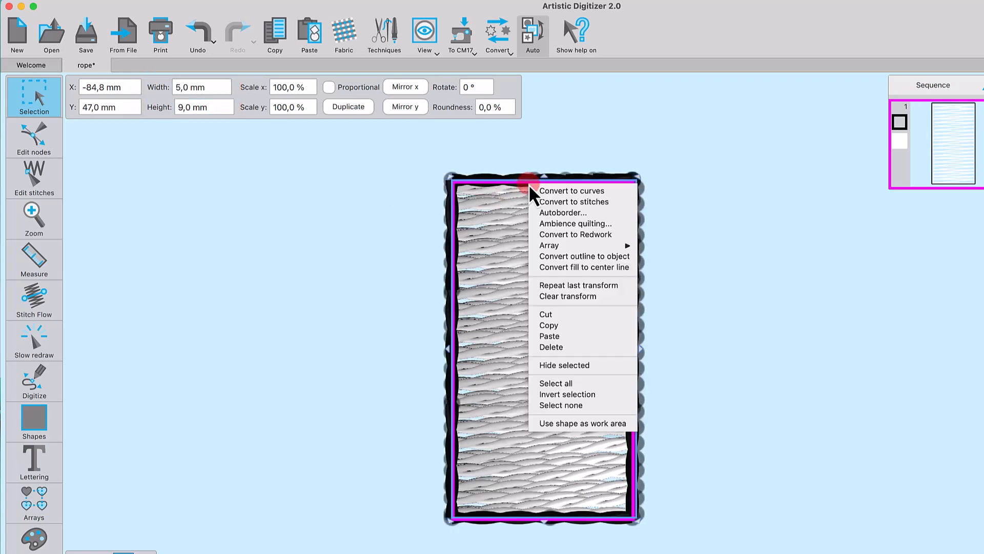
left_click(566, 192)
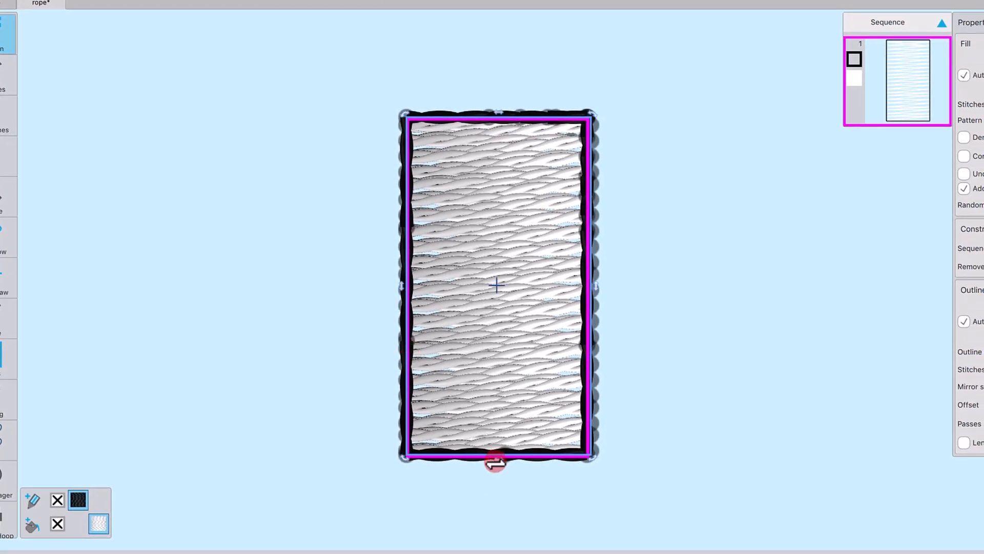
left_click_drag(496, 462, 585, 462)
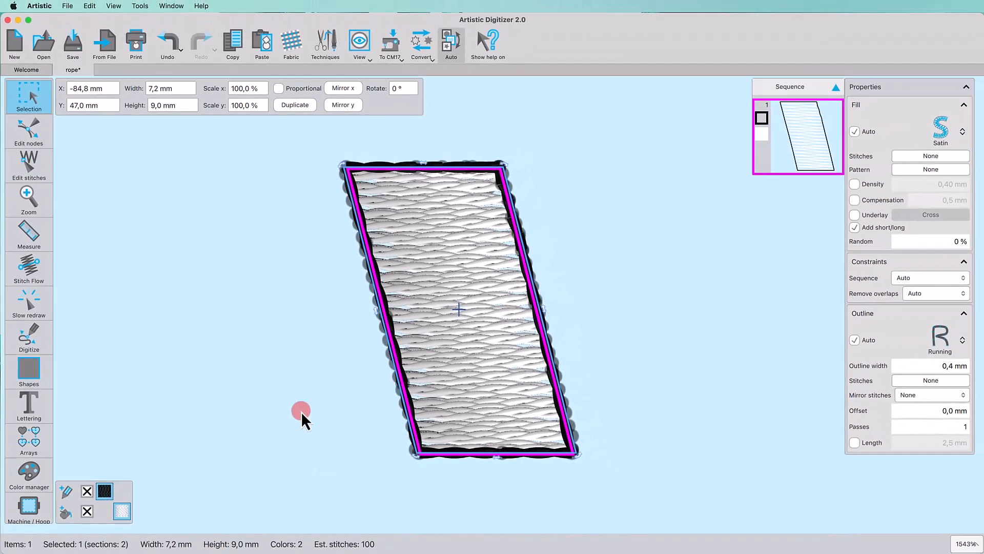
left_click(306, 354)
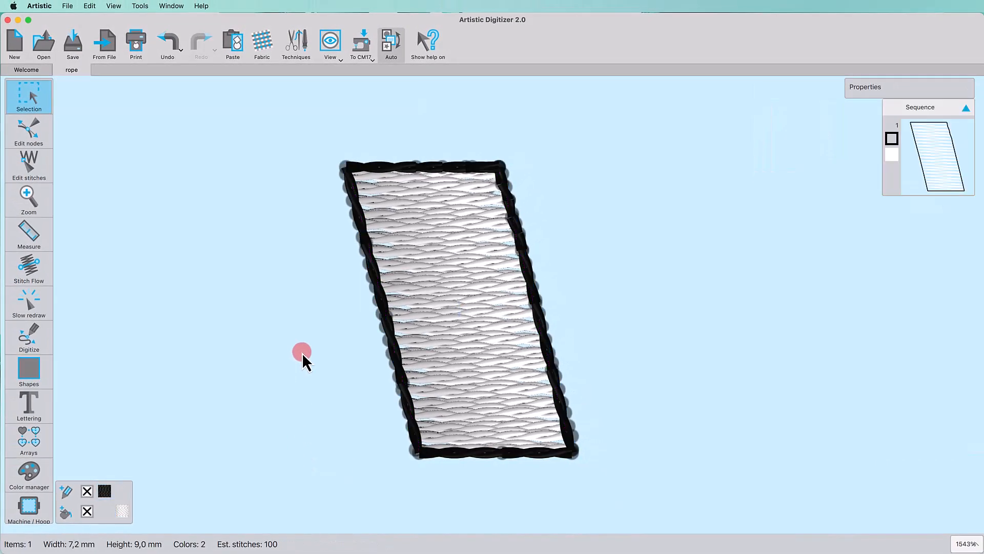
- Convert the slanted shape's upper-right and lower-left corner nodes to smooth nodes
left_click(29, 140)
left_click(385, 213)
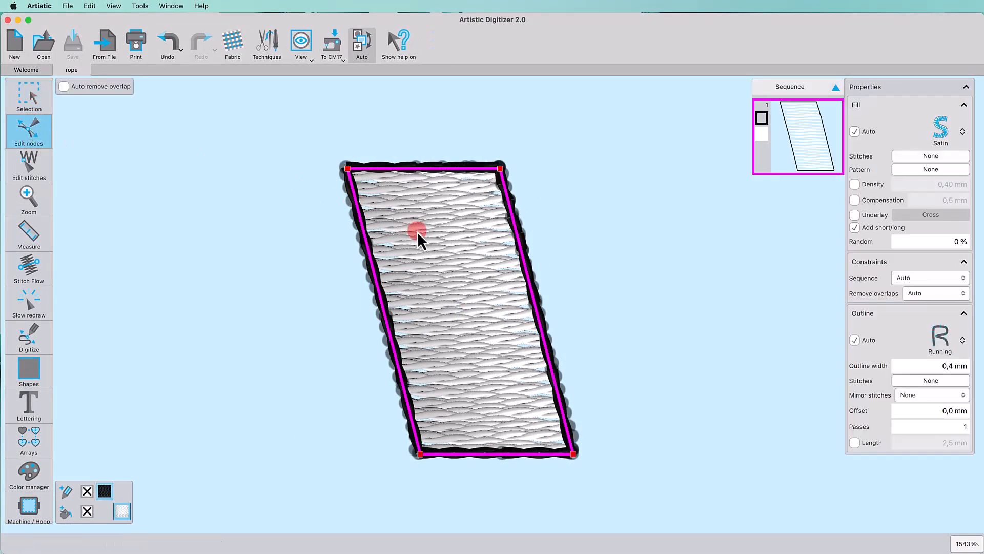
left_click(500, 169)
right_click(500, 169)
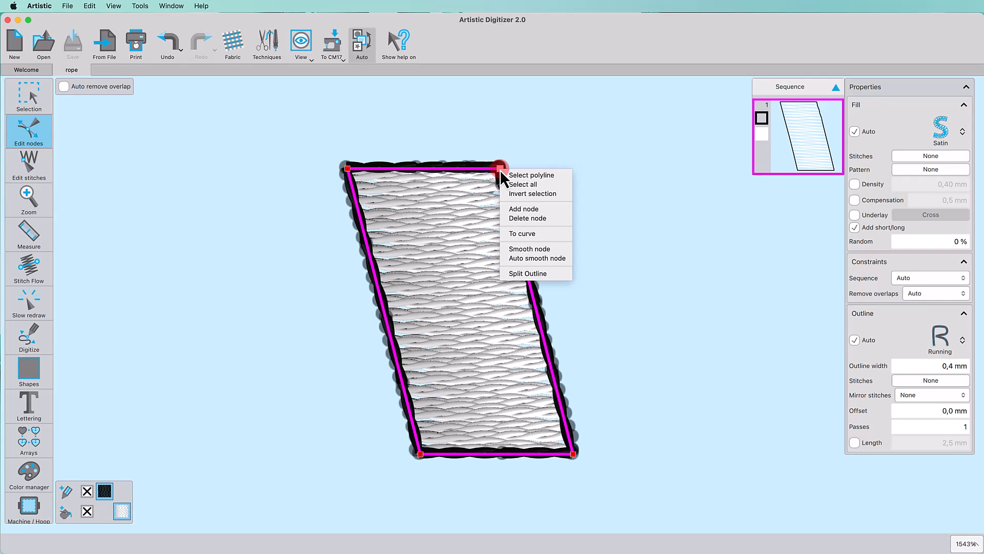
left_click(543, 250)
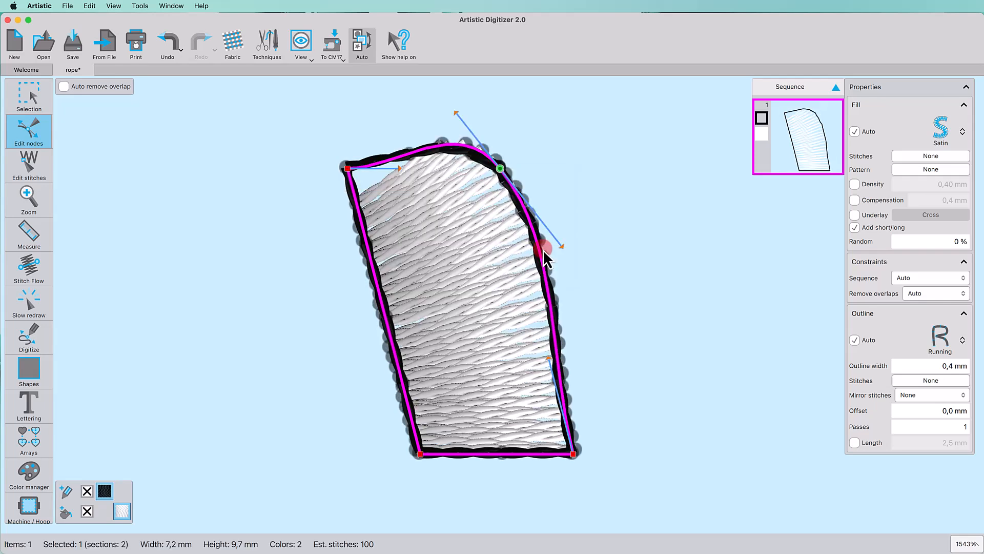
right_click(404, 392)
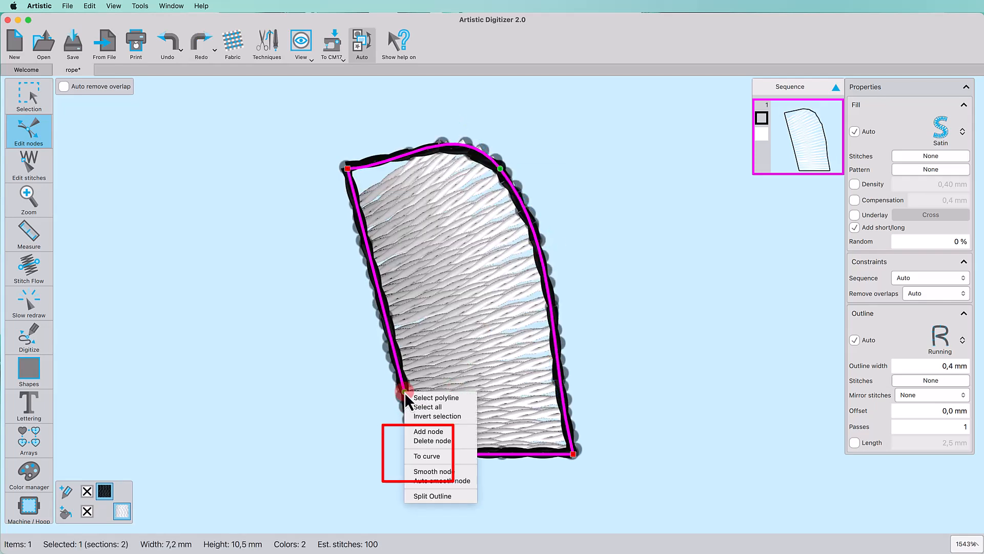
left_click(445, 475)
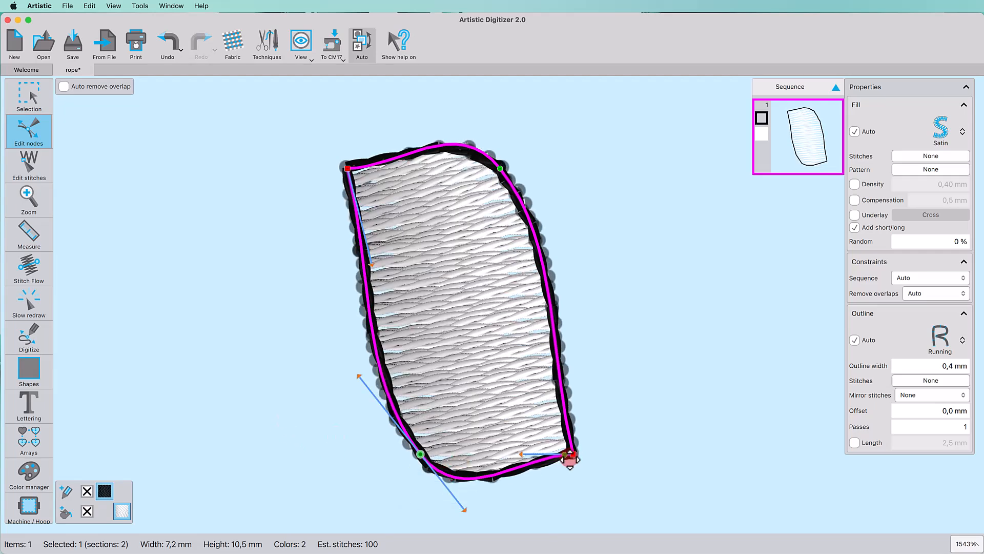
- Adjust the curve handles of the lower-right and upper-left corner nodes to round the shape's short ends
left_click(574, 454)
left_click_drag(522, 455, 525, 466)
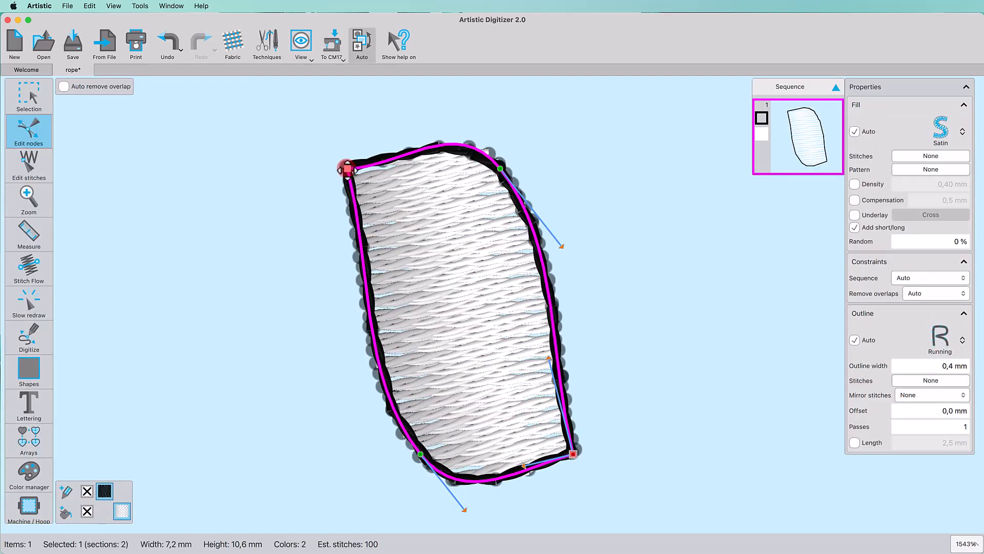
left_click(348, 168)
mouse_move(398, 168)
left_mouse_down()
mouse_move(400, 156)
mouse_move(380, 164)
left_mouse_up()
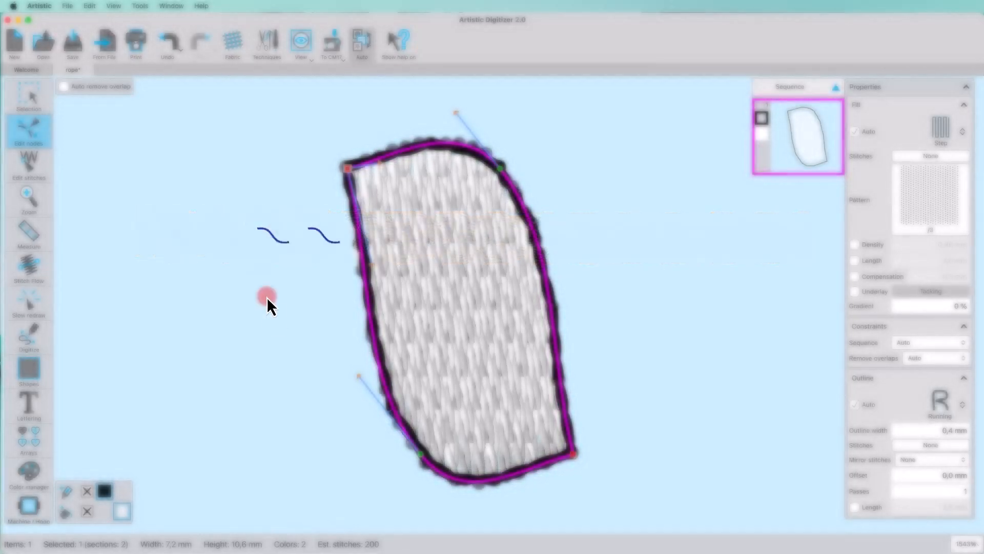
- Add one node on the upper part of the shape's left edge and one on the lower part of its right edge
right_click(365, 261)
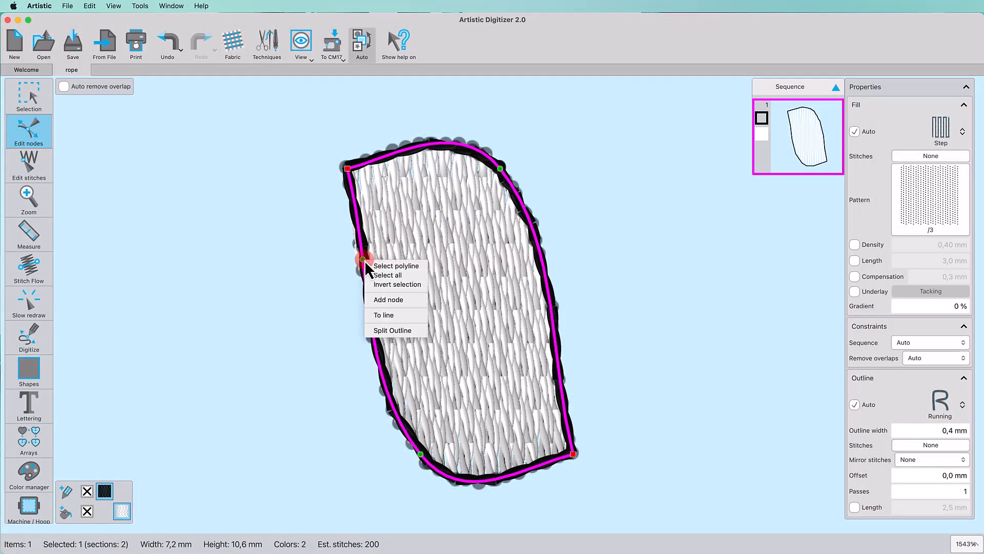
left_click(397, 302)
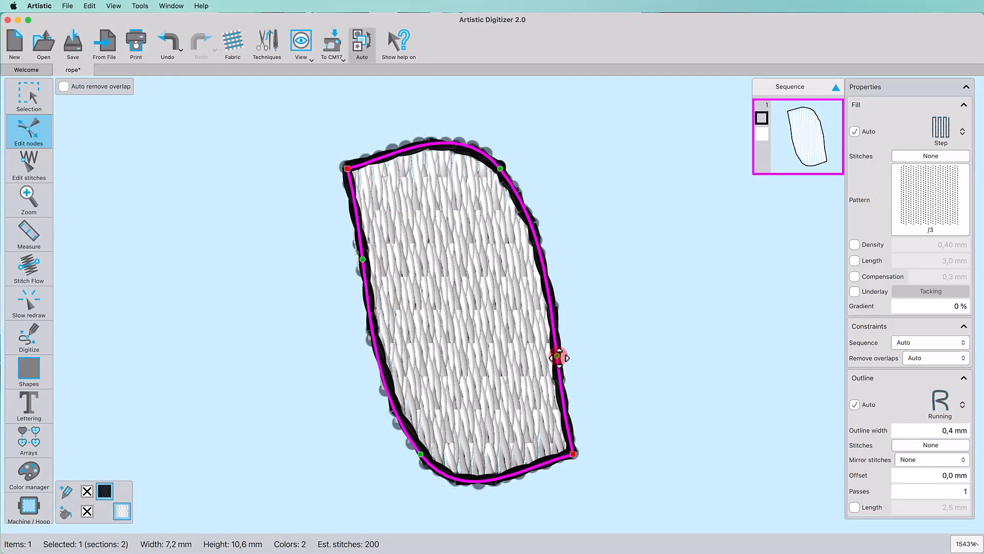
right_click(558, 356)
left_click(581, 396)
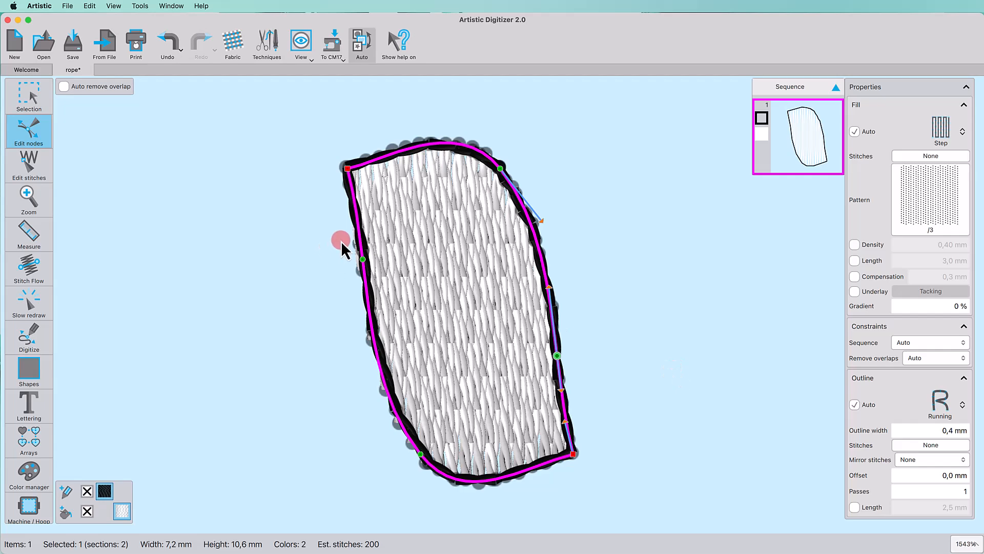
- Convert the two added side nodes together to auto smooth nodes
left_click_drag(341, 241, 601, 387)
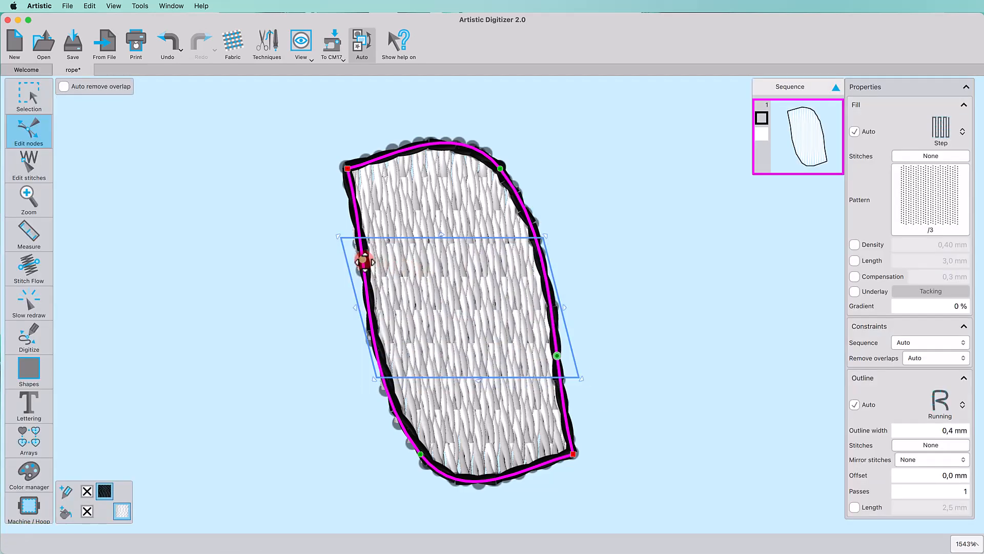
right_click(364, 260)
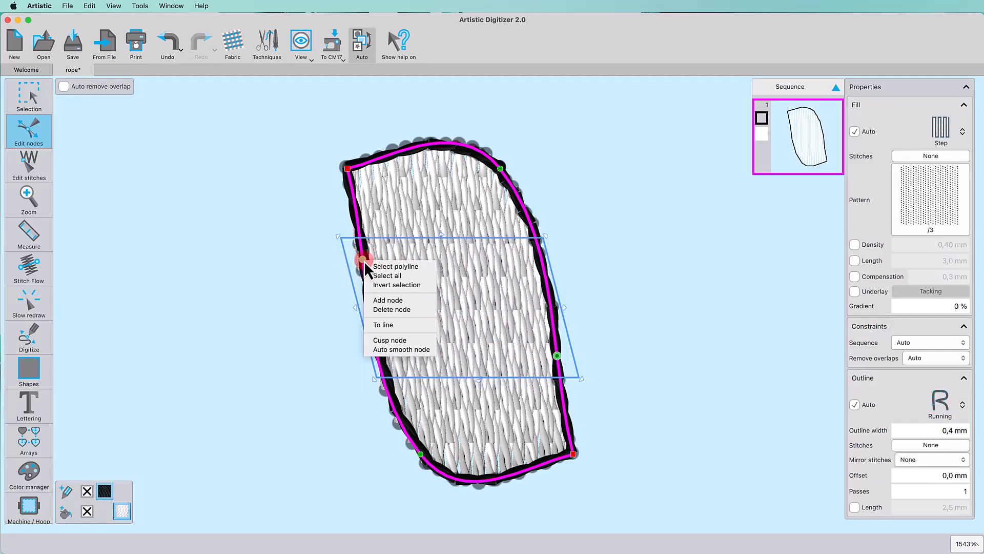
left_click(398, 350)
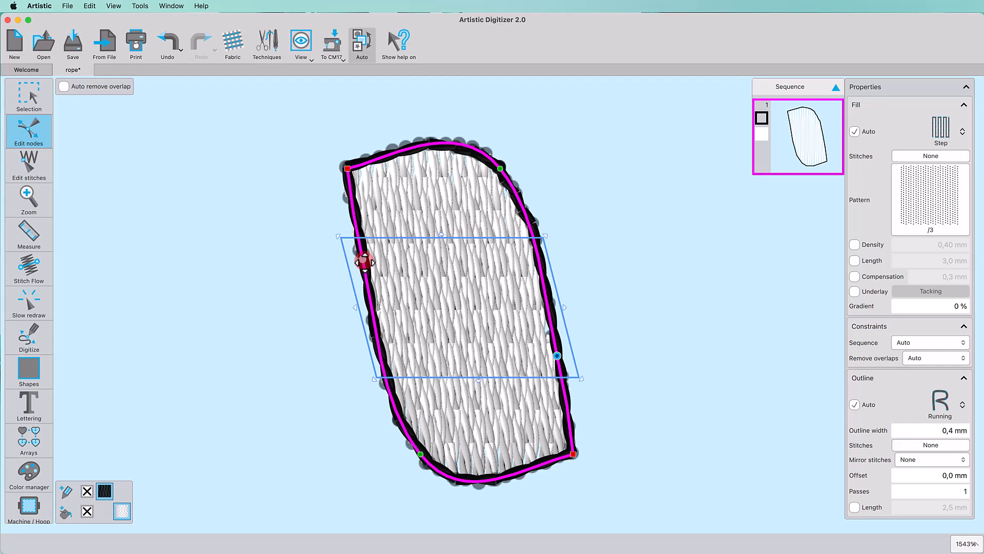
- Nudge the left side node slightly right and the right side node slightly left to narrow the shape
left_click(364, 261)
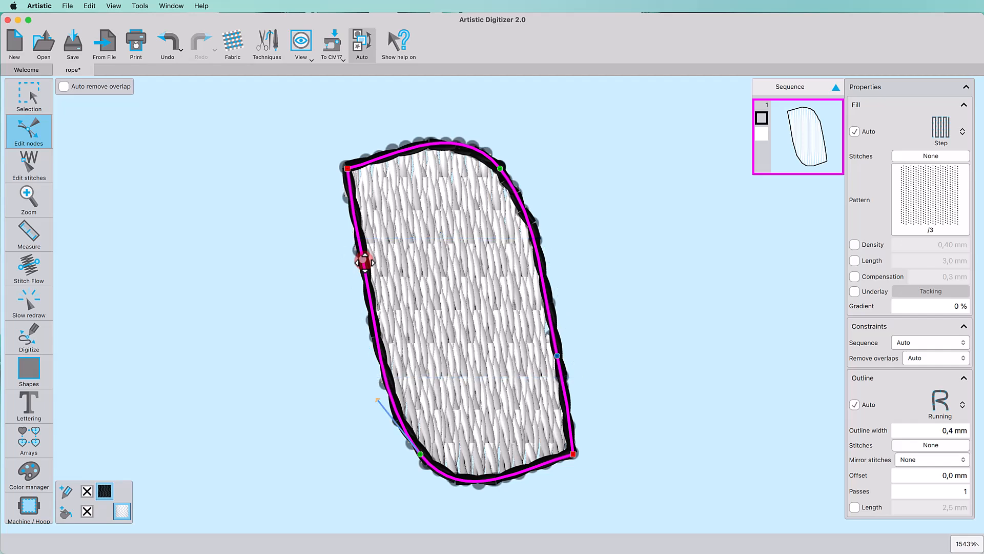
key("shift+Right")
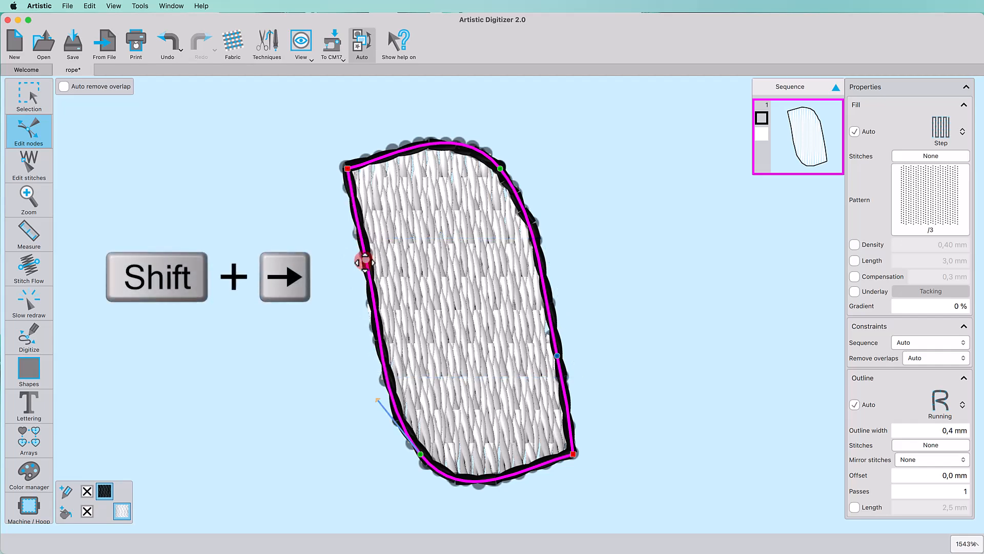
key("shift+Right")
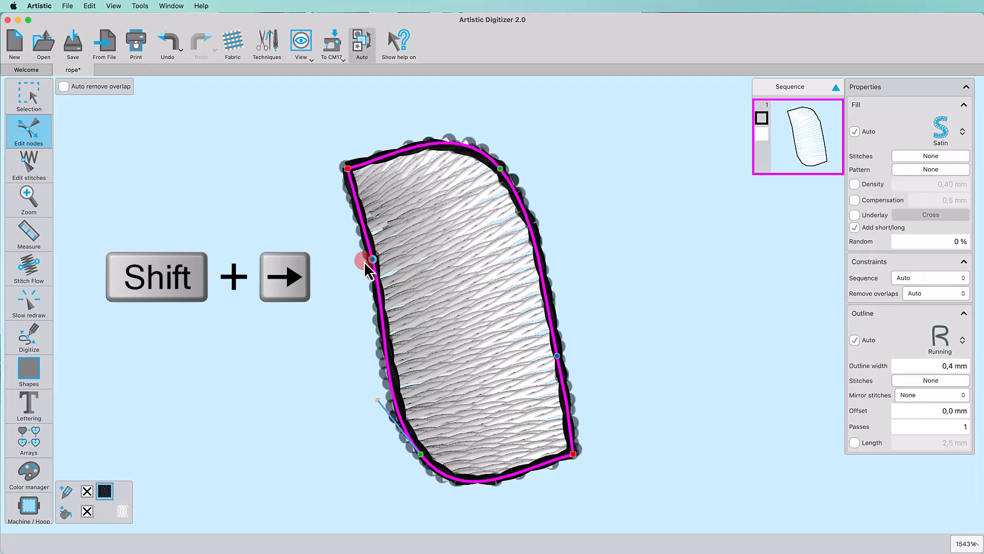
key("shift+Left")
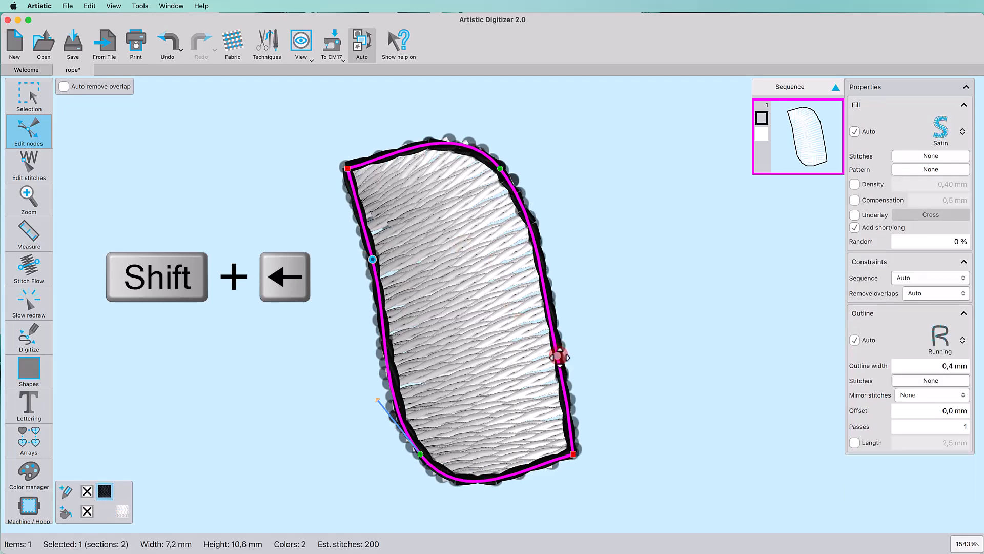
left_click(558, 354)
key("shift+Left")
key("shift+Left")
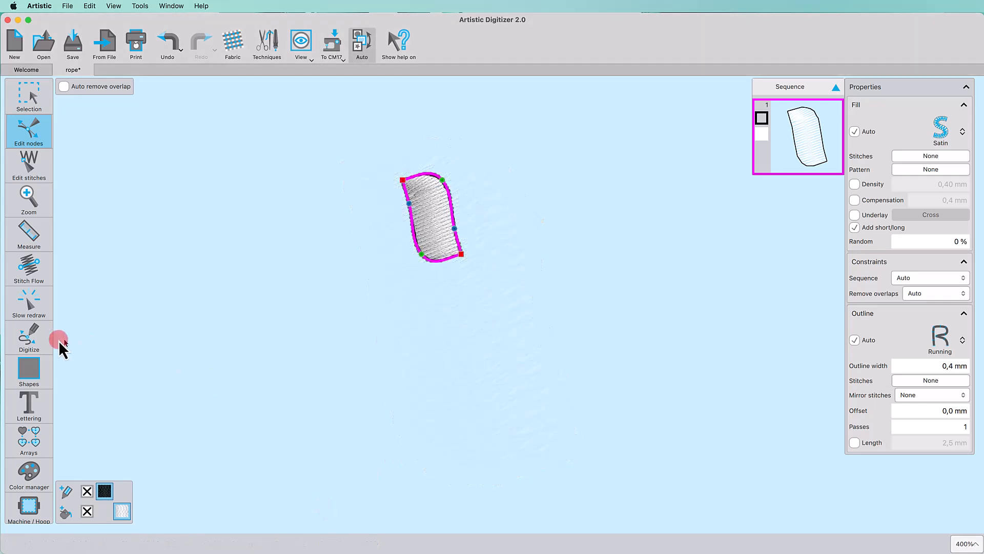
- Digitize a straight horizontal line about 69.6 mm long below the shape and leave it deselected
left_click(38, 339)
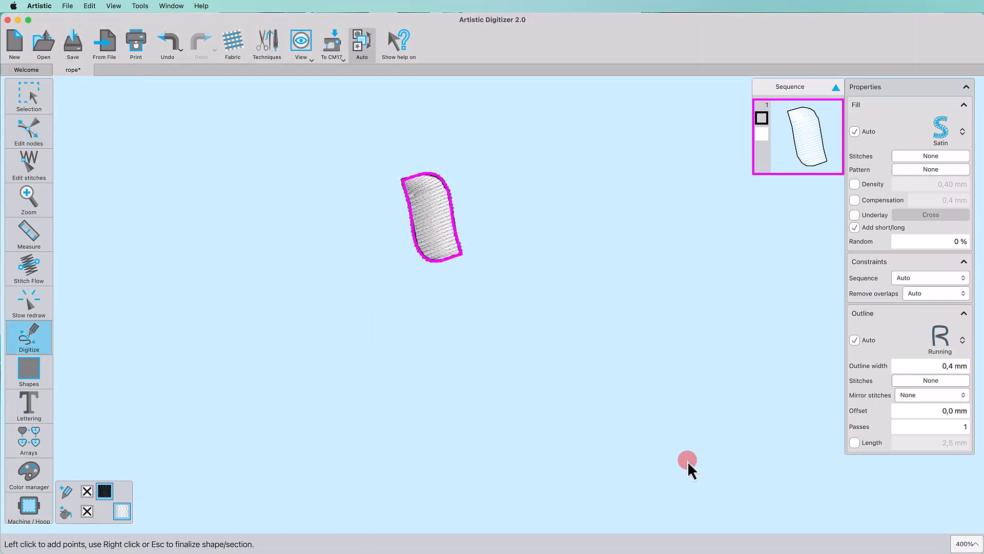
left_click(747, 430)
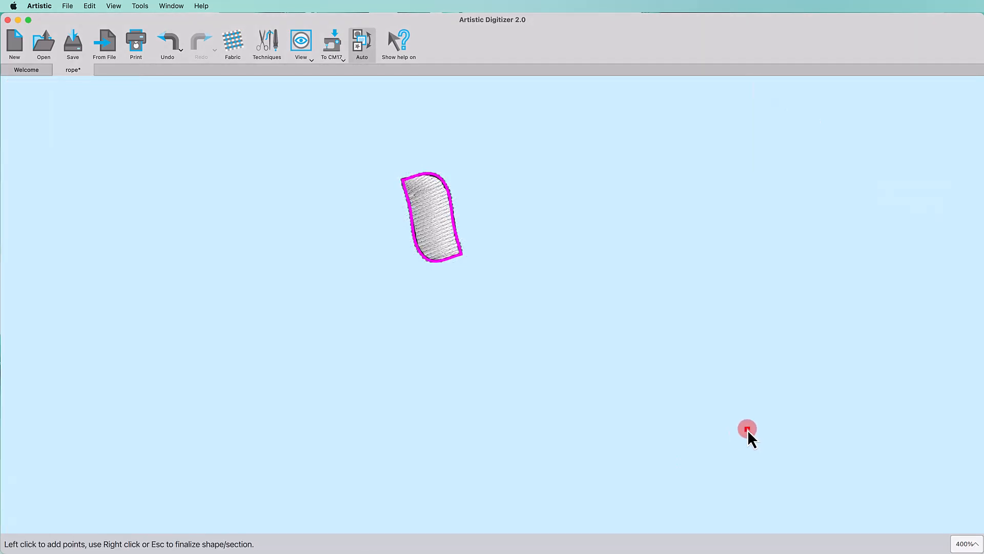
right_click(152, 399)
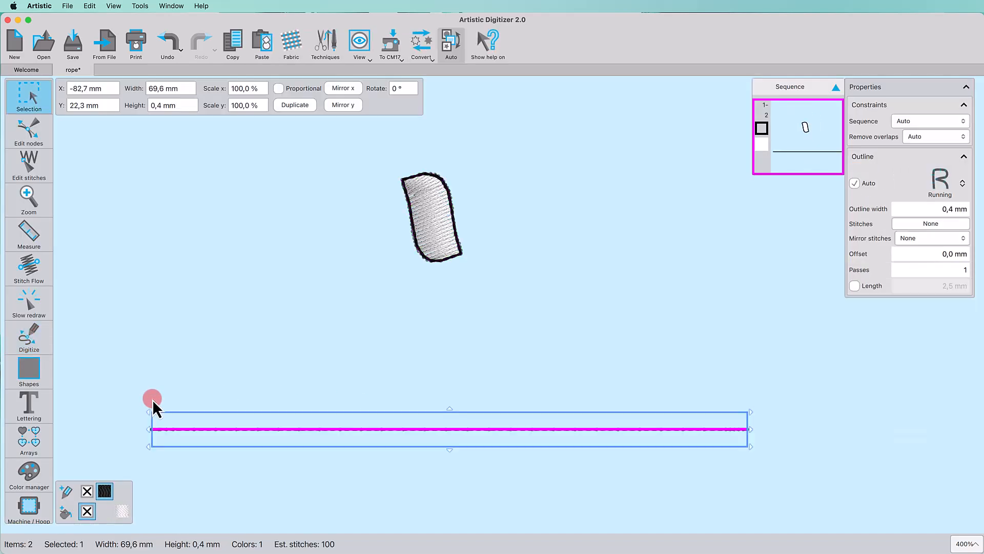
left_click(109, 84)
- Check whether the option to add new objects as clones is enabled
left_click(90, 6)
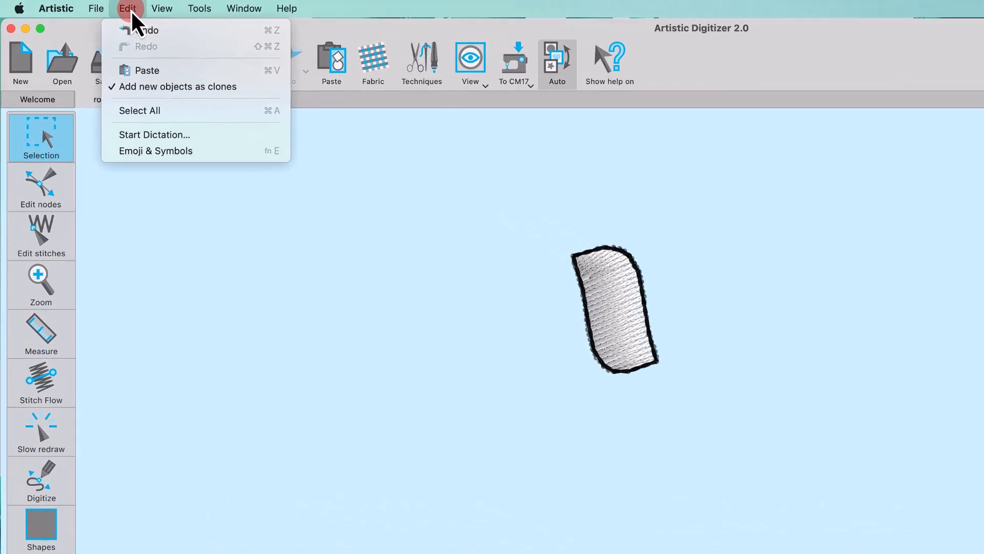
left_click(91, 60)
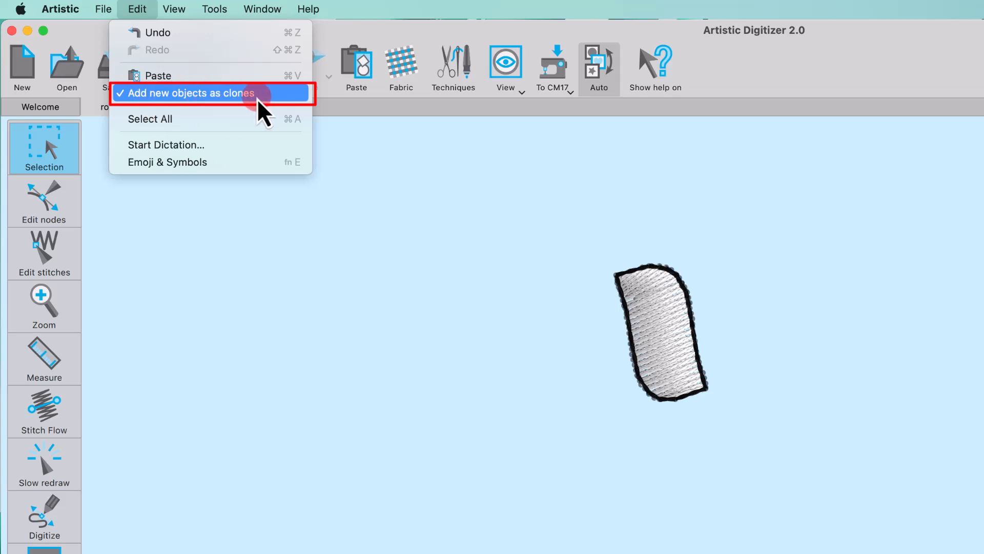
left_click(367, 184)
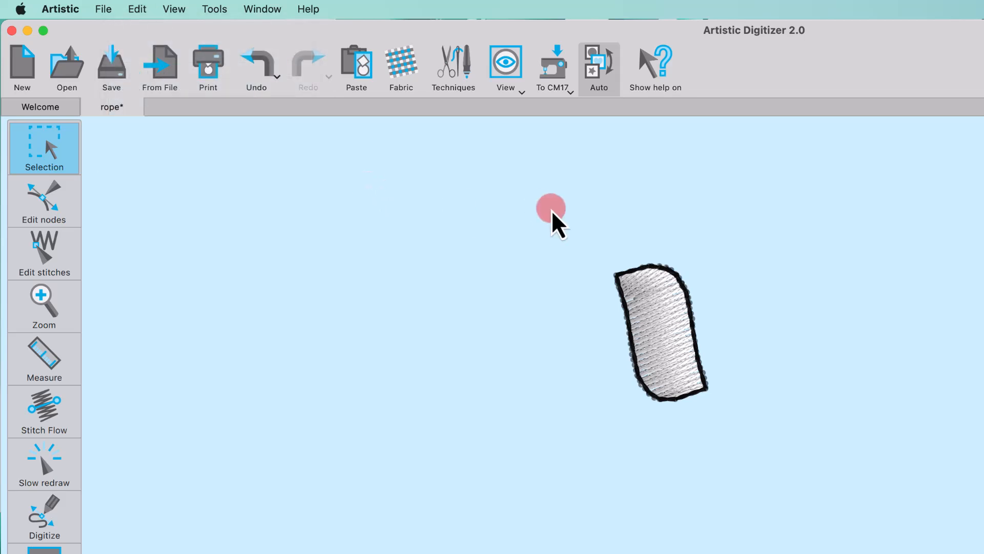
- Create an outline array from the rope segment and the straight horizontal line
left_click(667, 361)
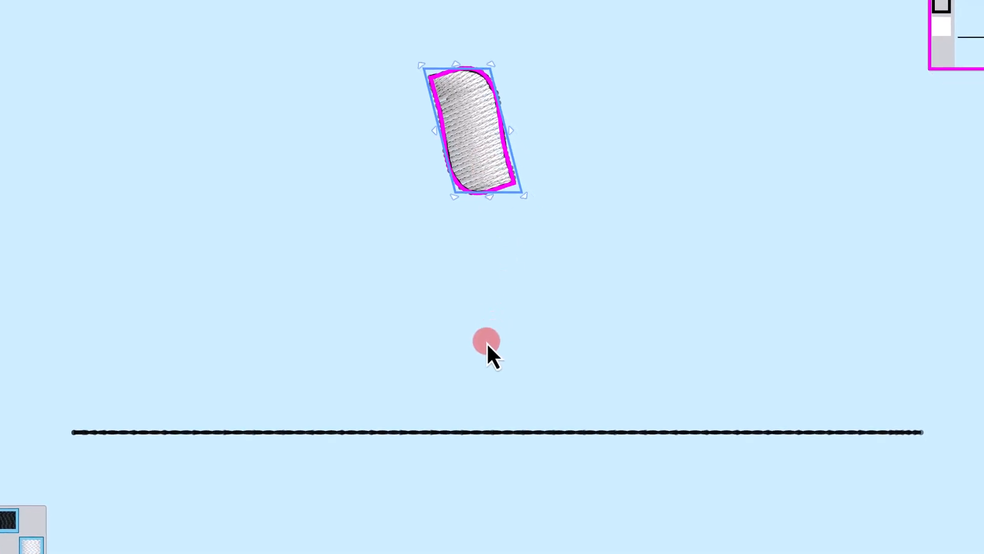
left_click(456, 432, "shift")
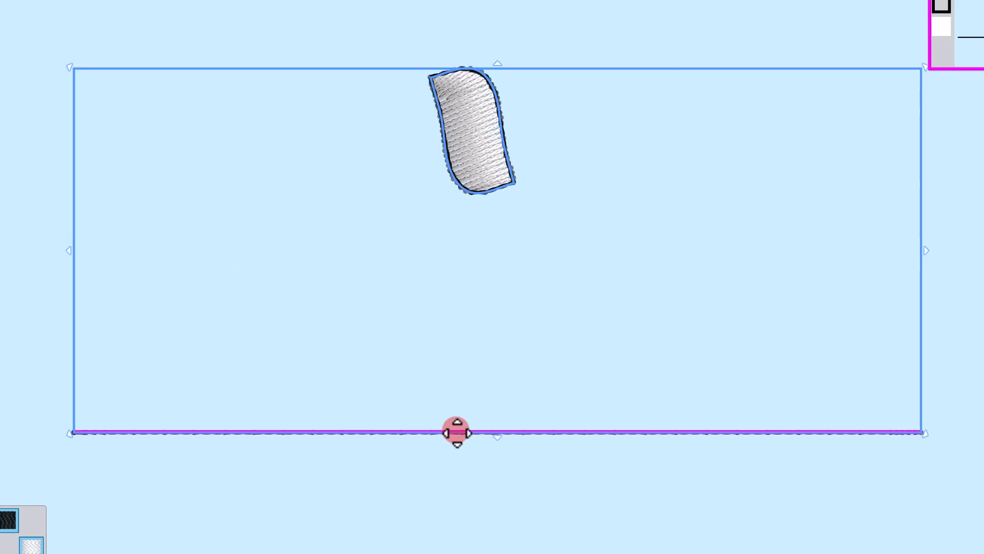
right_click(476, 186)
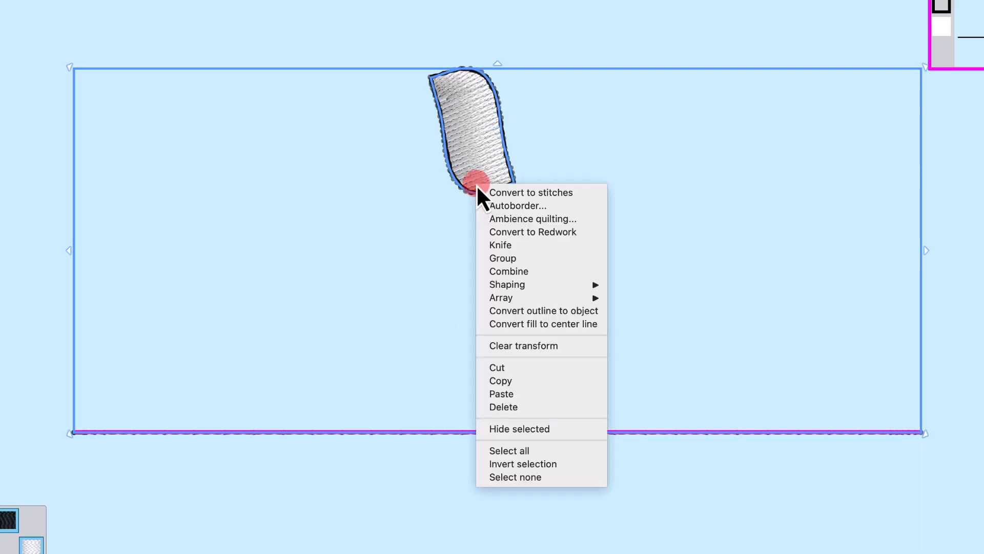
mouse_move(555, 299)
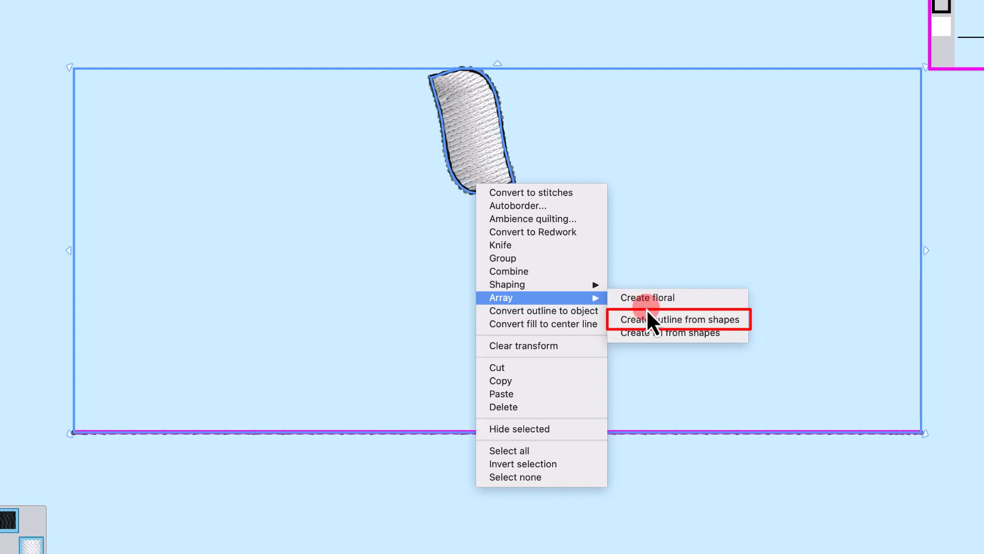
left_click(684, 319)
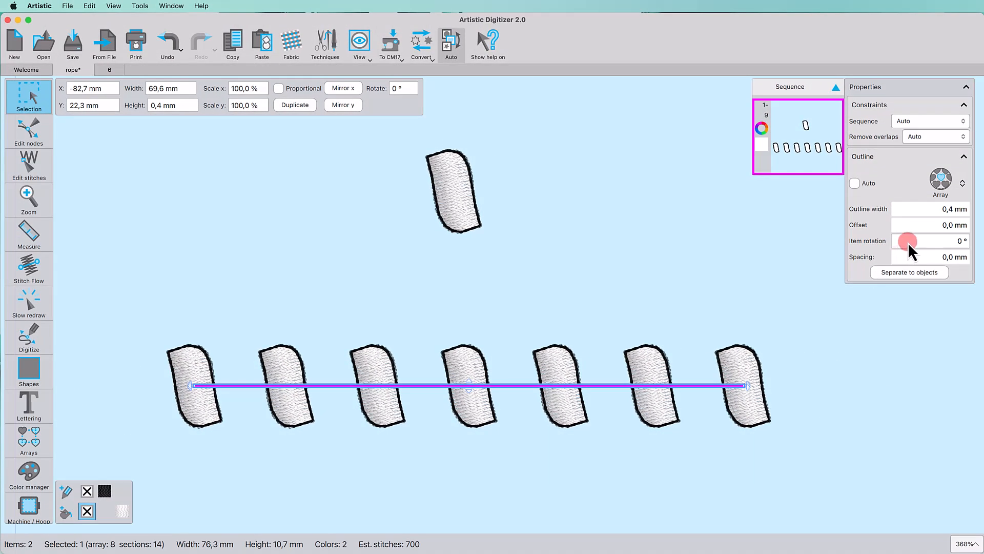
- Set the array's item rotation to 20° and spacing to -4 mm, and leave the rope deselected
left_click(908, 242)
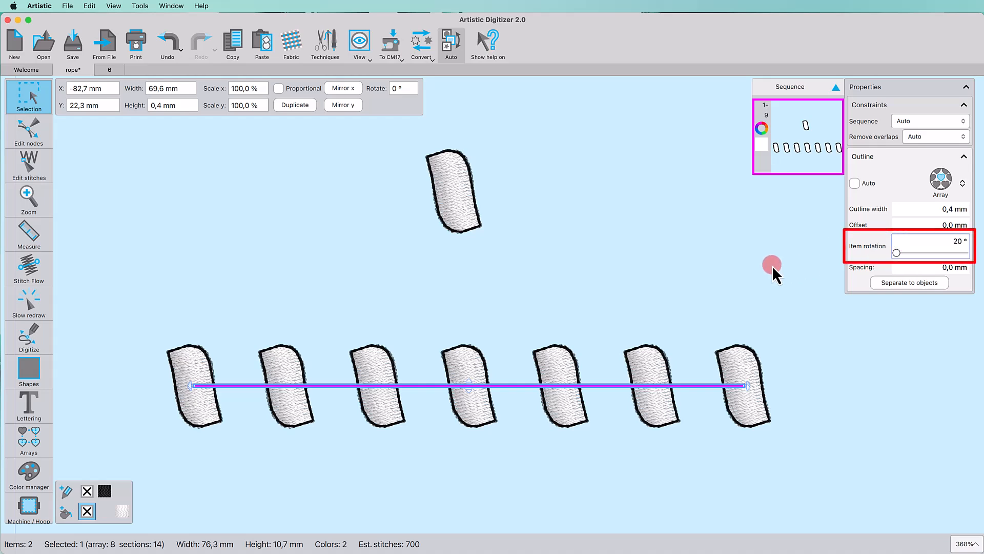
key("Return")
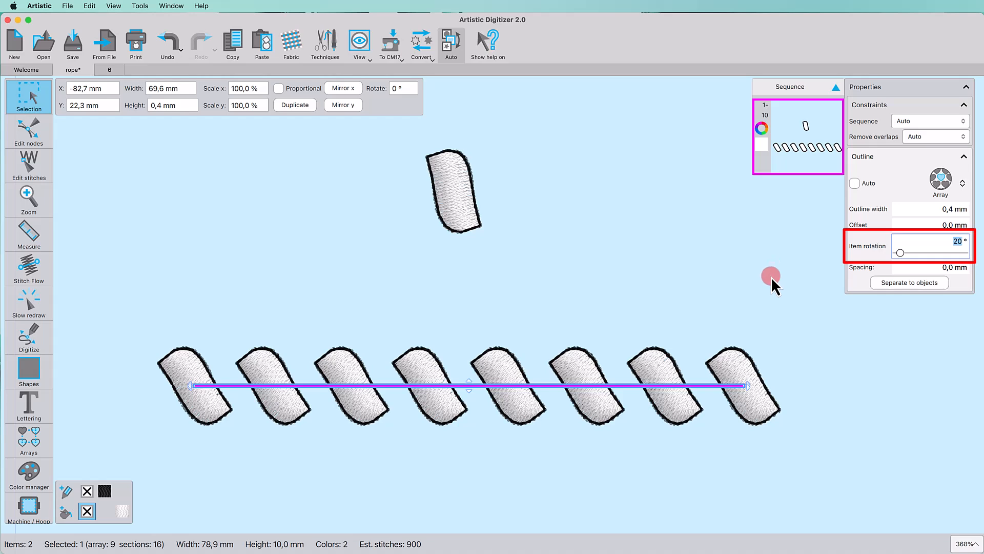
left_click(914, 267)
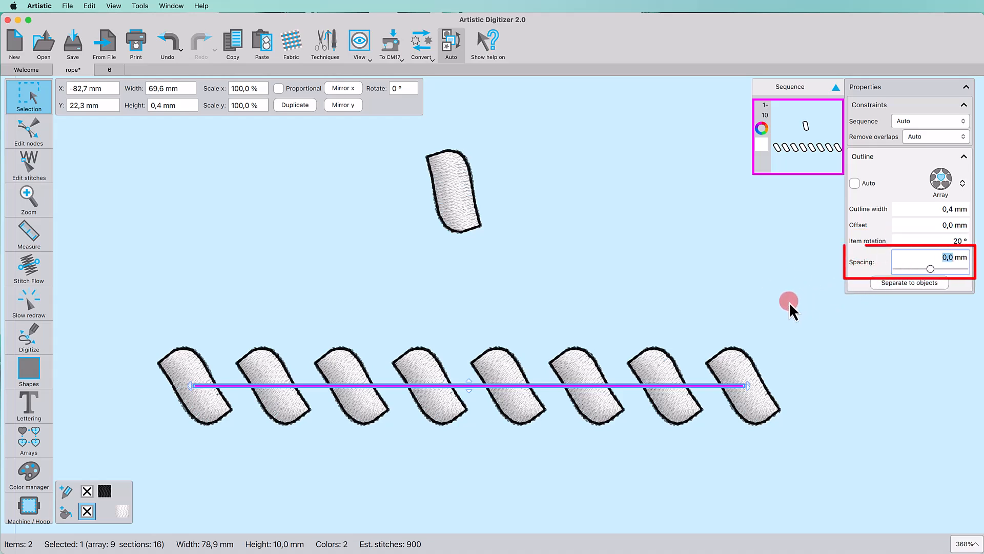
type("-4")
key("Return")
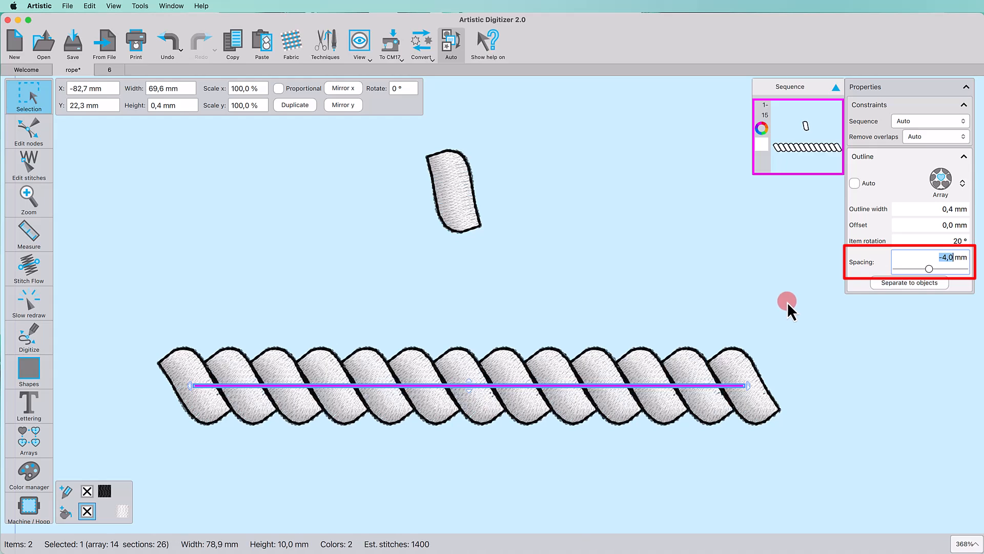
left_click(743, 314)
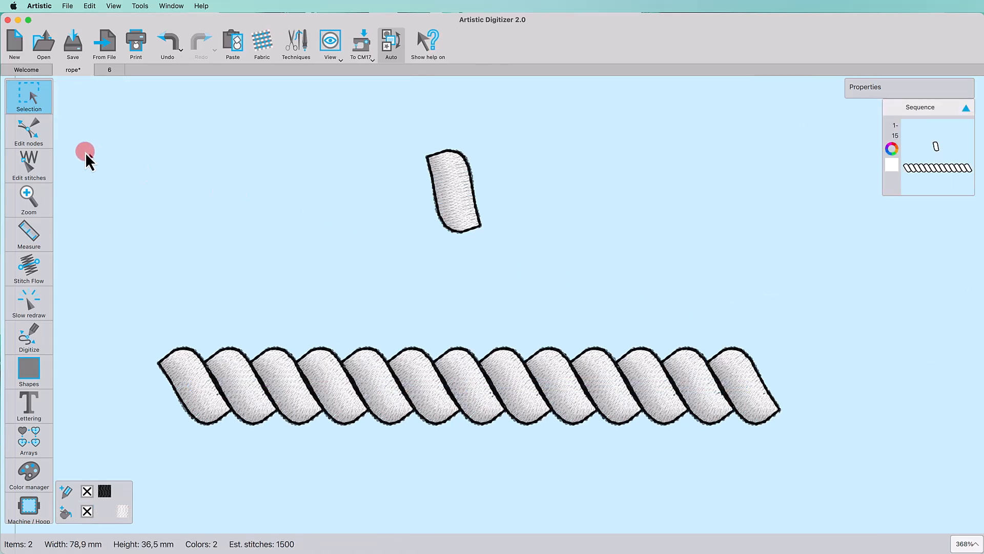
- Slim the original rope segment by moving its upper and lower smooth nodes slightly inward
left_click(36, 137)
left_click(446, 185)
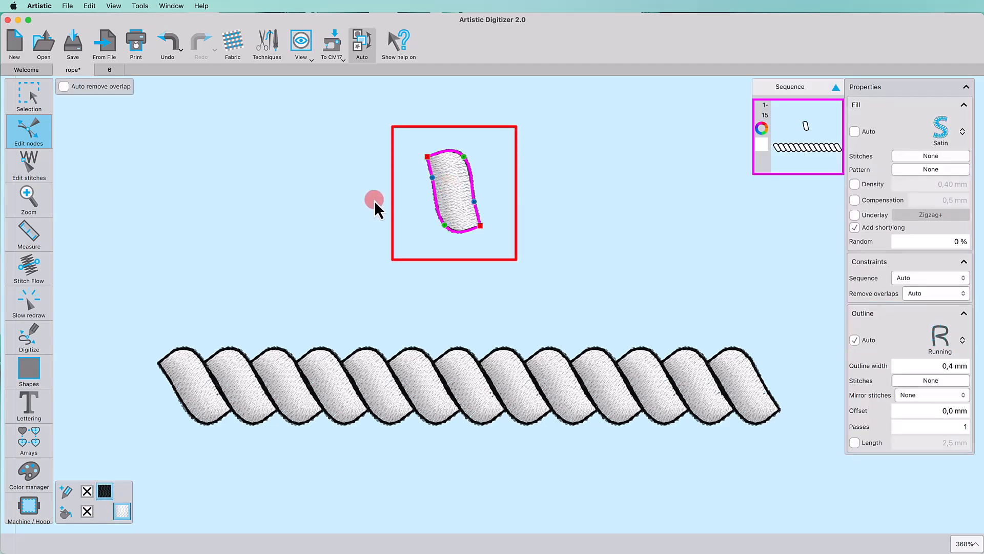
left_click_drag(464, 158, 459, 162)
left_click_drag(444, 225, 448, 217)
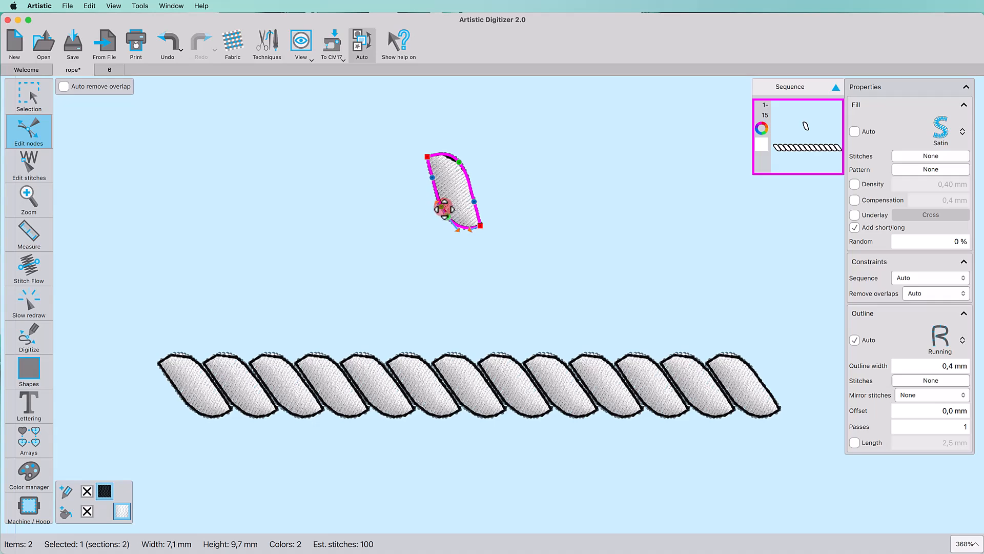
left_click(460, 162)
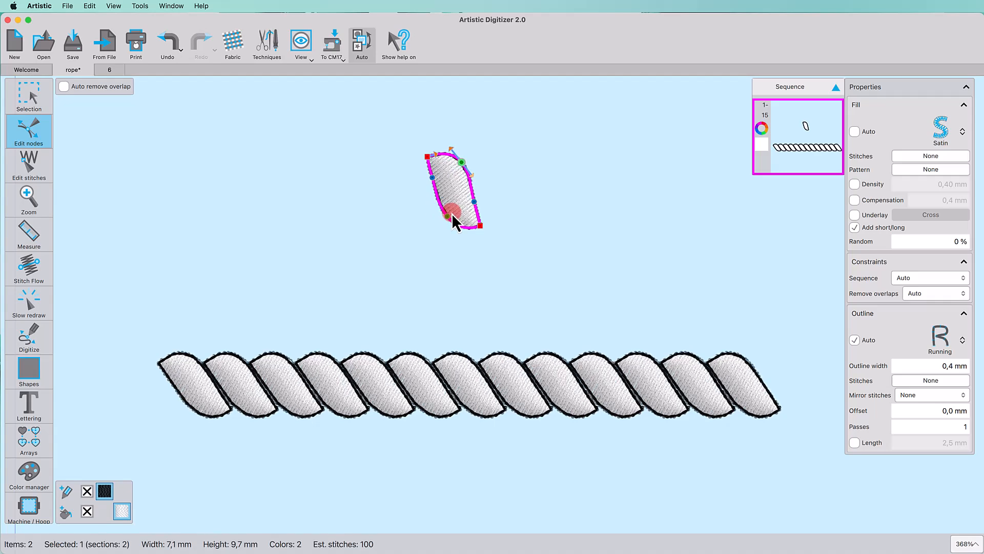
left_click(448, 217)
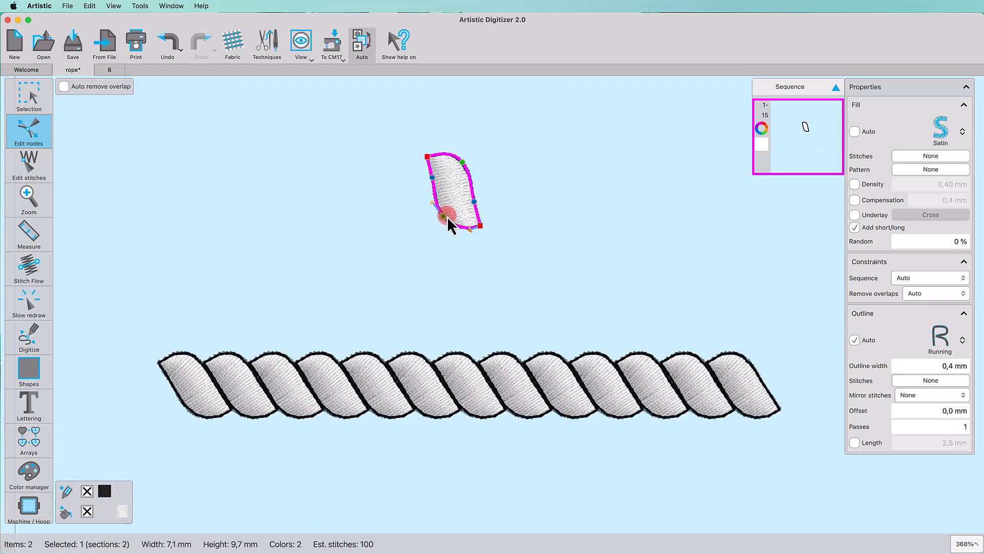
left_click(462, 162)
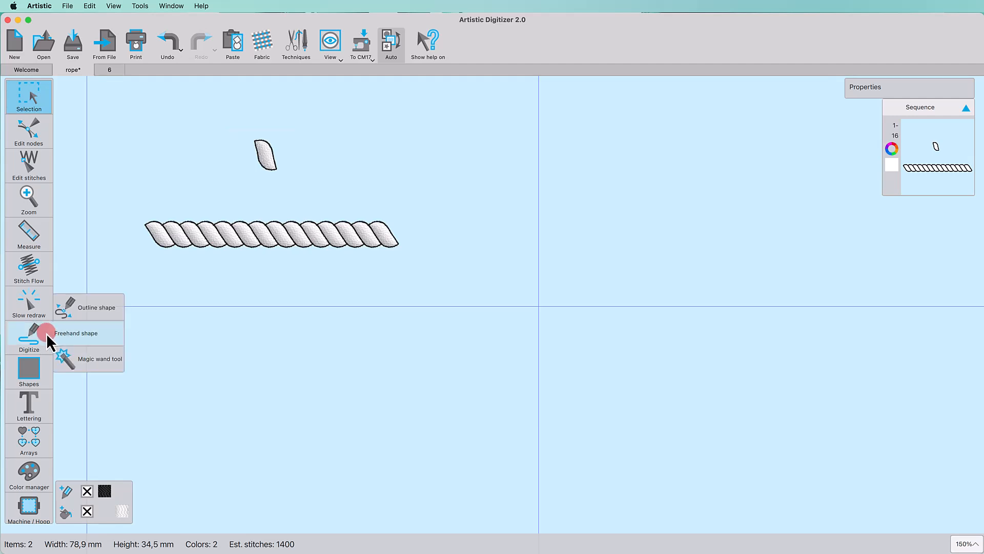
- Draw a freehand wavy line about 151 mm wide and 28.5 mm high below the straight rope
left_click(46, 334)
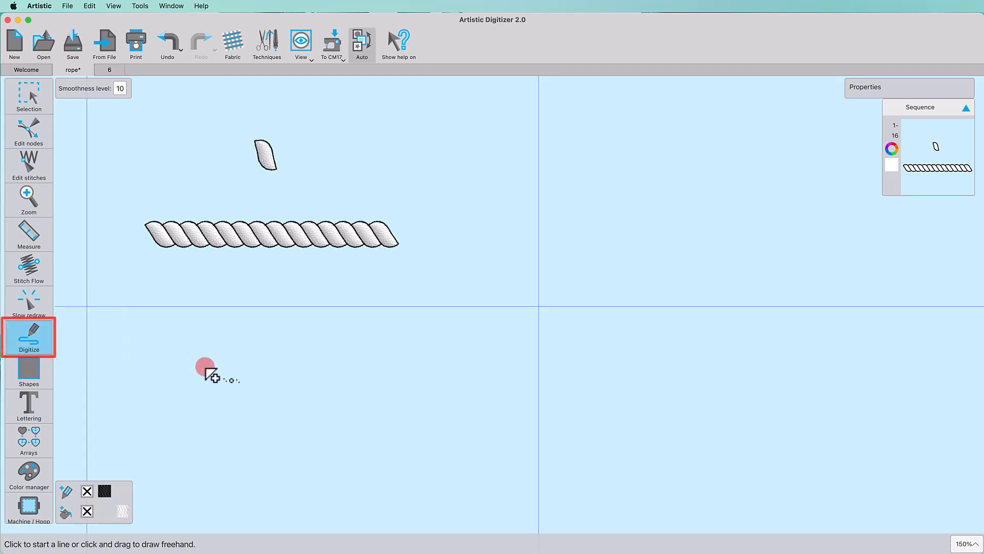
mouse_move(195, 407)
left_mouse_down()
mouse_move(276, 363)
mouse_move(375, 376)
mouse_move(470, 422)
mouse_move(585, 432)
mouse_move(680, 365)
left_mouse_up()
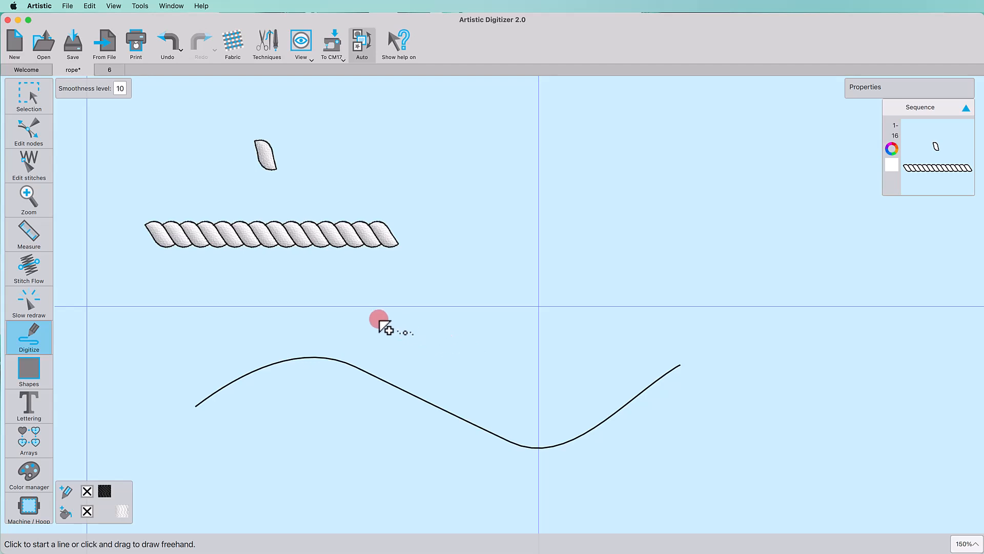
- Raise the wavy line's lower middle node slightly and delete the extra node beside its right end
left_click(37, 127)
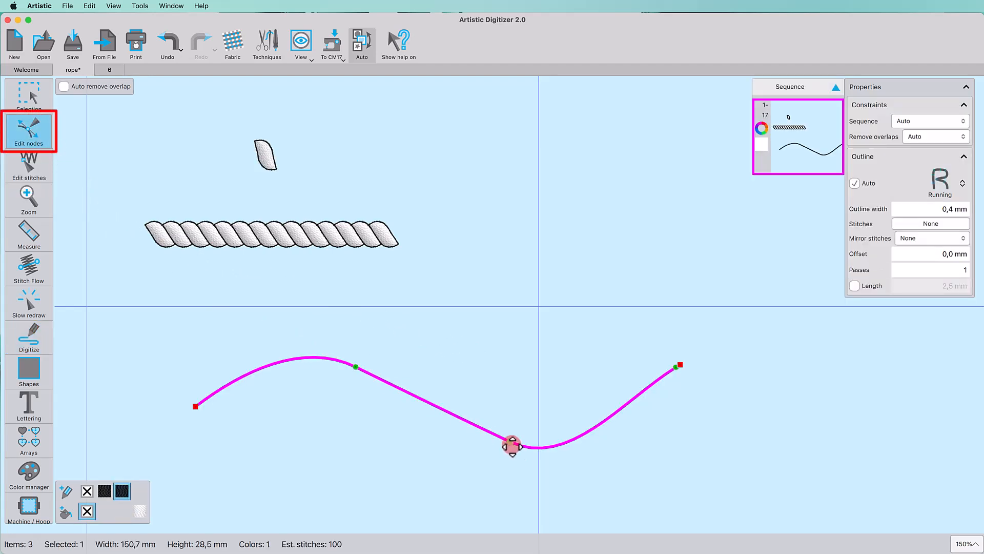
left_click_drag(512, 444, 505, 426)
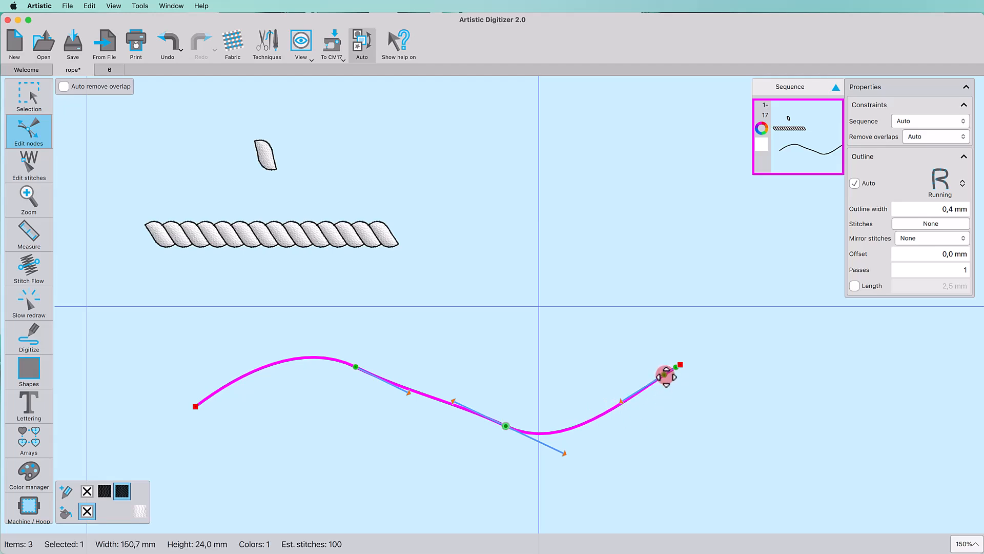
left_click(676, 367)
key("Delete")
- Convert the wavy line's two middle nodes to auto smooth and shift them outward to even out the crest and trough
left_click_drag(352, 353, 538, 459)
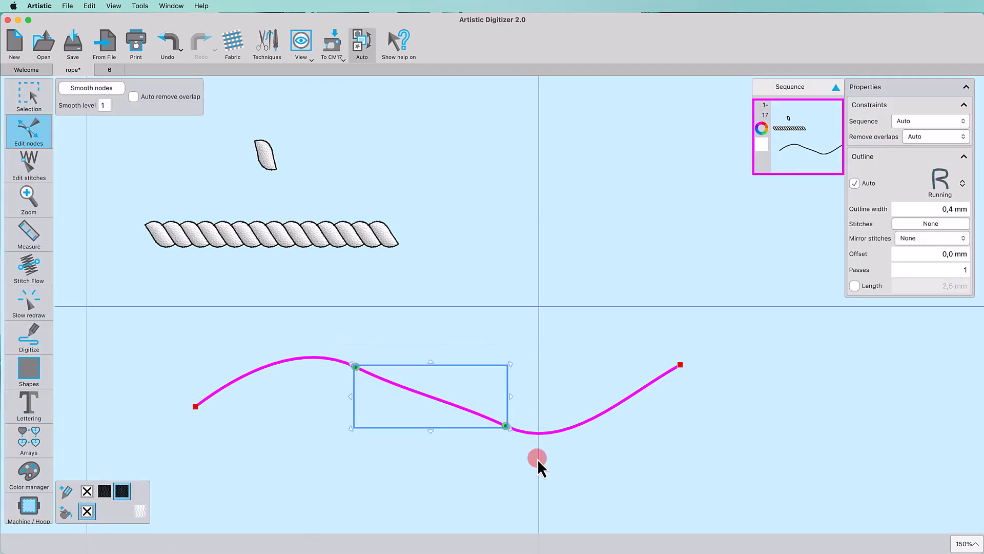
right_click(496, 424)
left_click(518, 501)
left_click(340, 367)
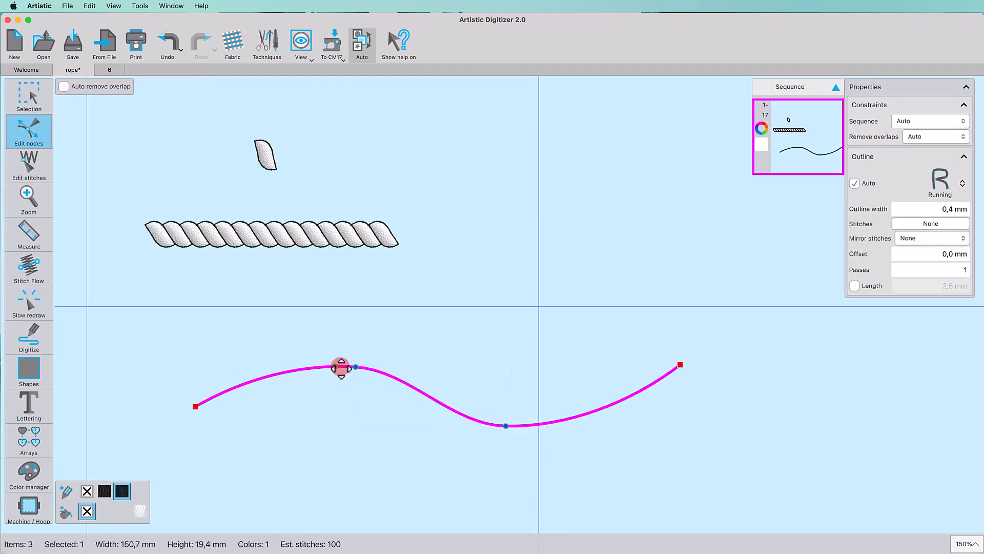
left_click_drag(356, 367, 343, 351)
left_click_drag(510, 429, 551, 441)
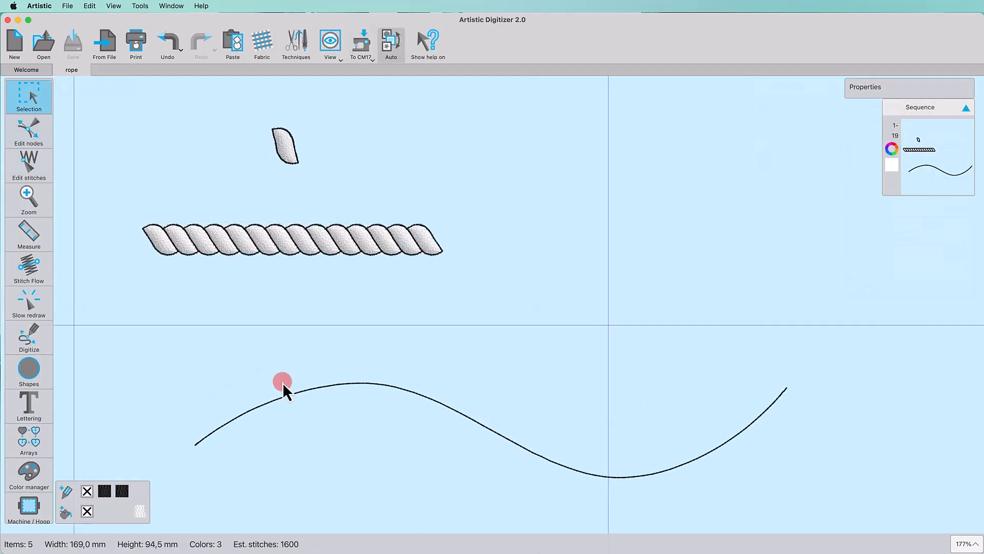
- Place a copy of the single rope segment below the straight rope and remove the copy's outline
left_click(286, 147)
left_click_drag(284, 146, 235, 313)
left_click(88, 491)
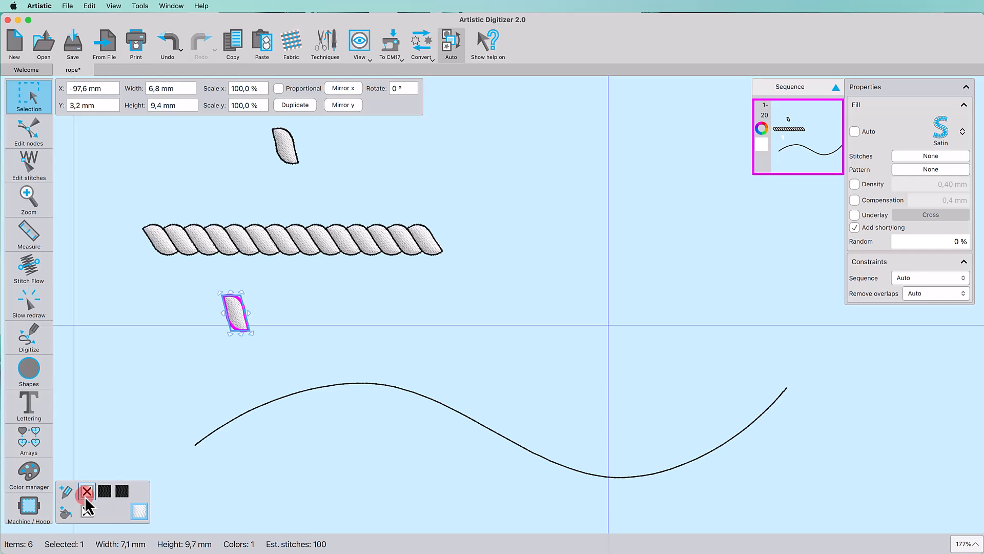
- Create an outline array from the borderless segment and the wavy line
left_click(263, 406, "shift")
right_click(469, 238)
left_click(487, 335)
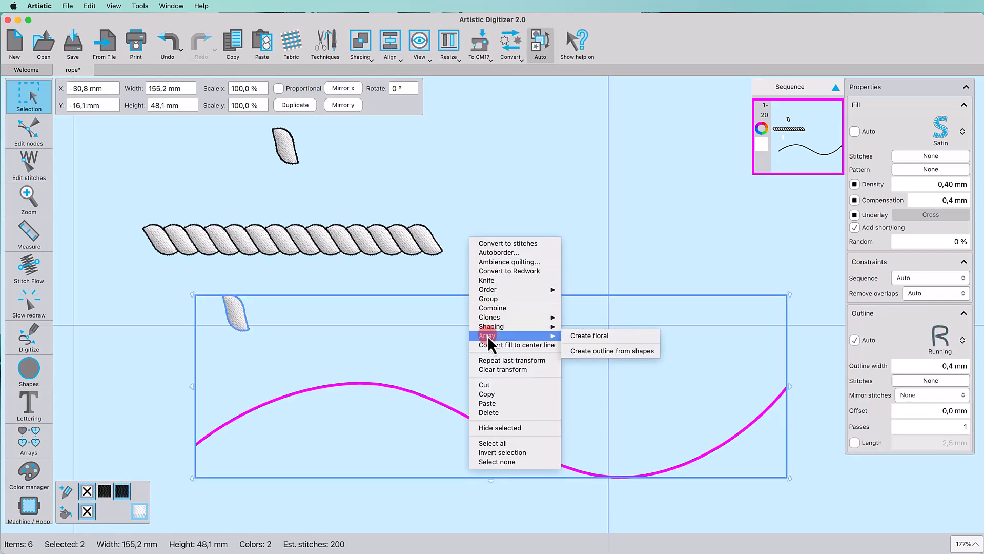
left_click(578, 352)
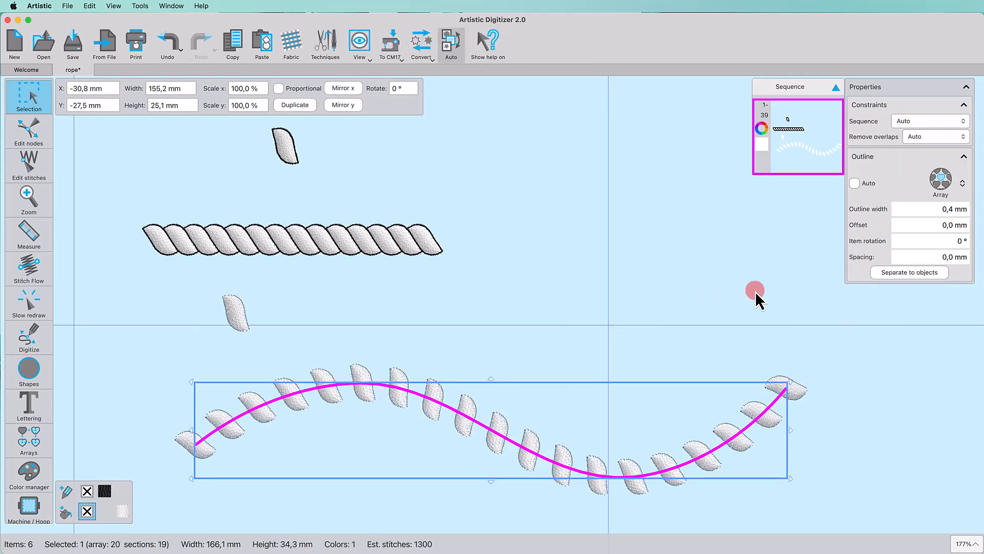
- Set the wavy array's item rotation to 10° and its spacing to -4 mm
left_click(918, 246)
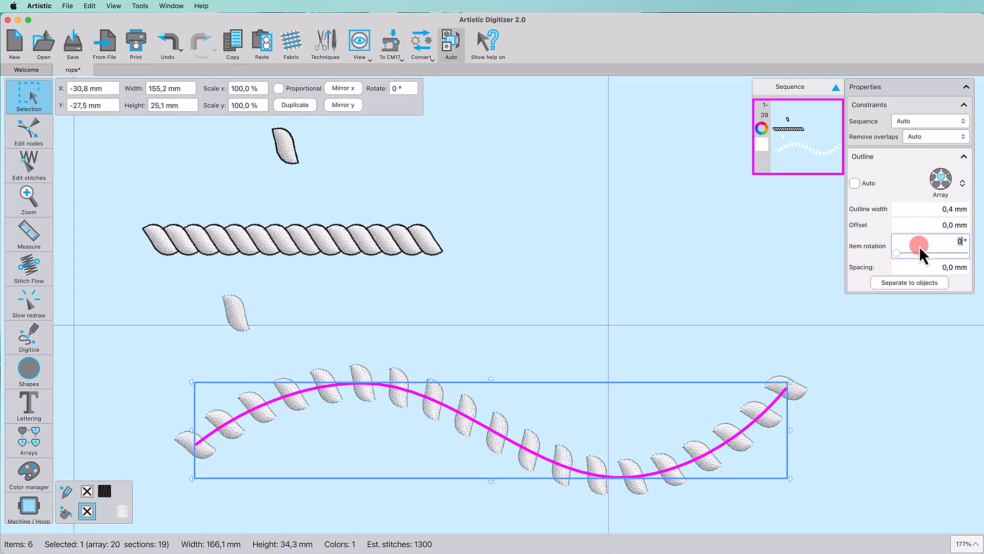
type("10")
key("Return")
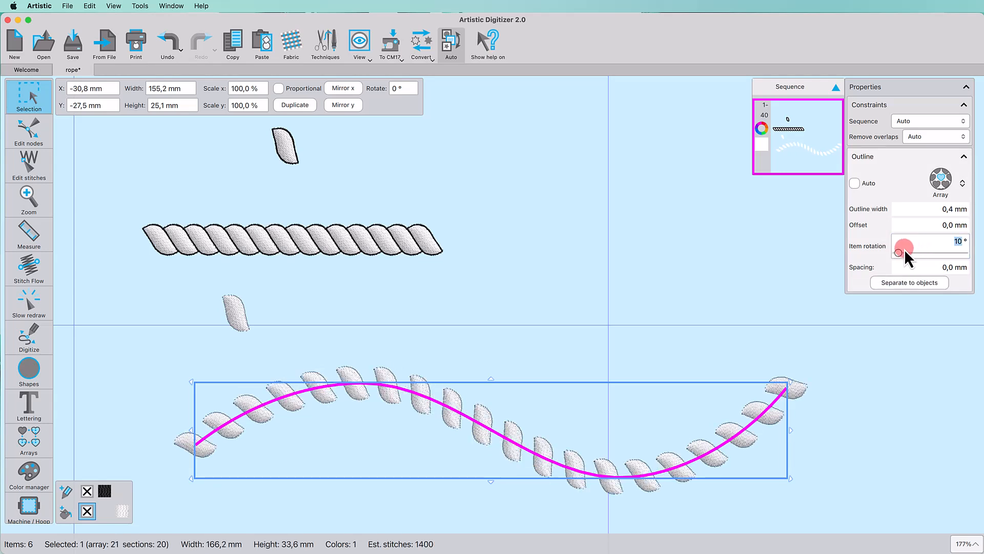
left_click(922, 269)
type("-4")
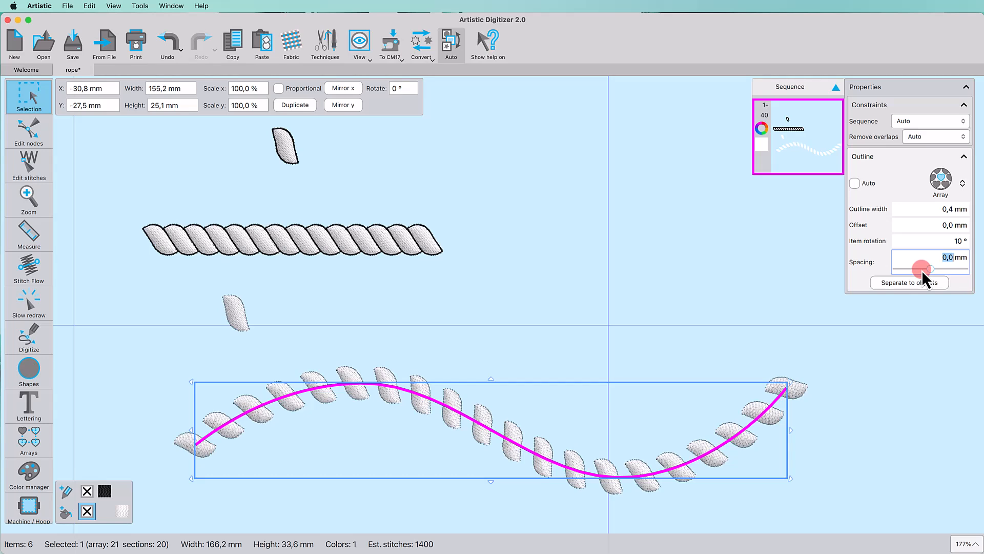
key("Return")
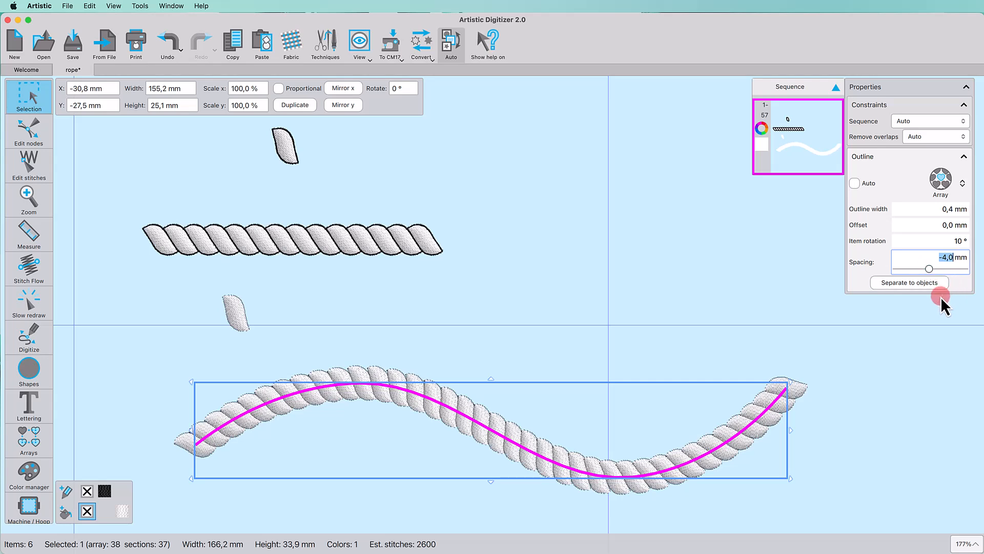
- Try a spacing of -3 mm on the wavy array and settle on -3.5 mm
type("-3")
key("Return")
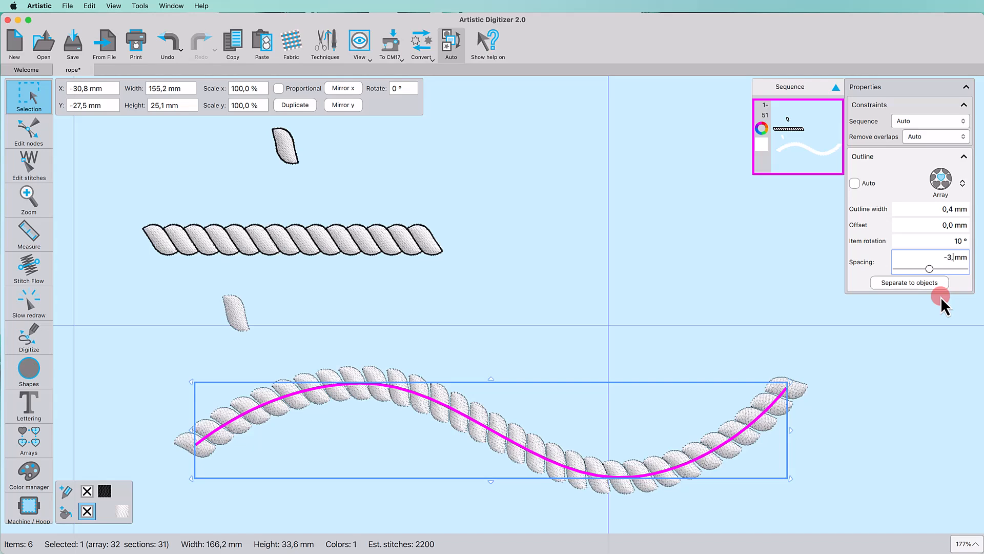
key("Return")
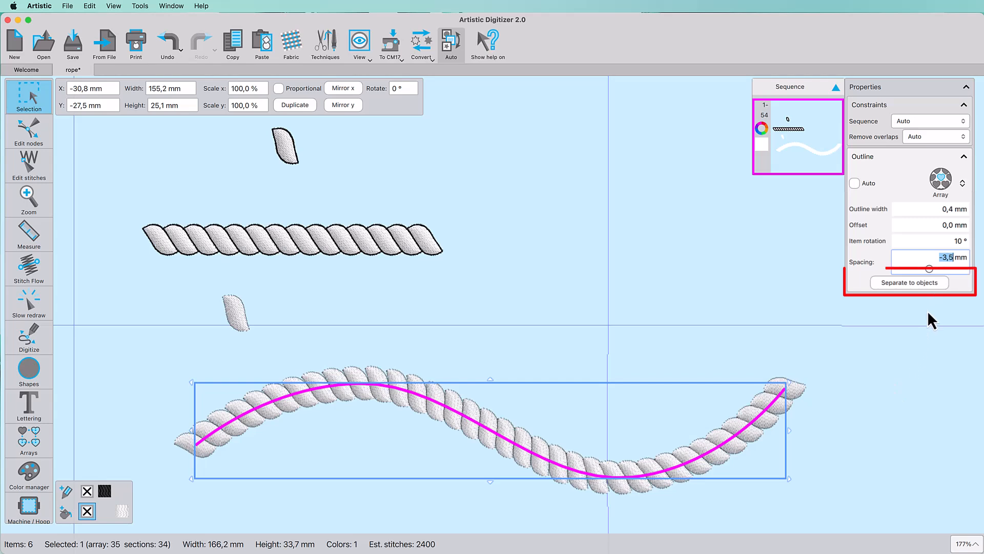
- Separate the wavy array into individual objects and detach them from their clones
left_click(925, 286)
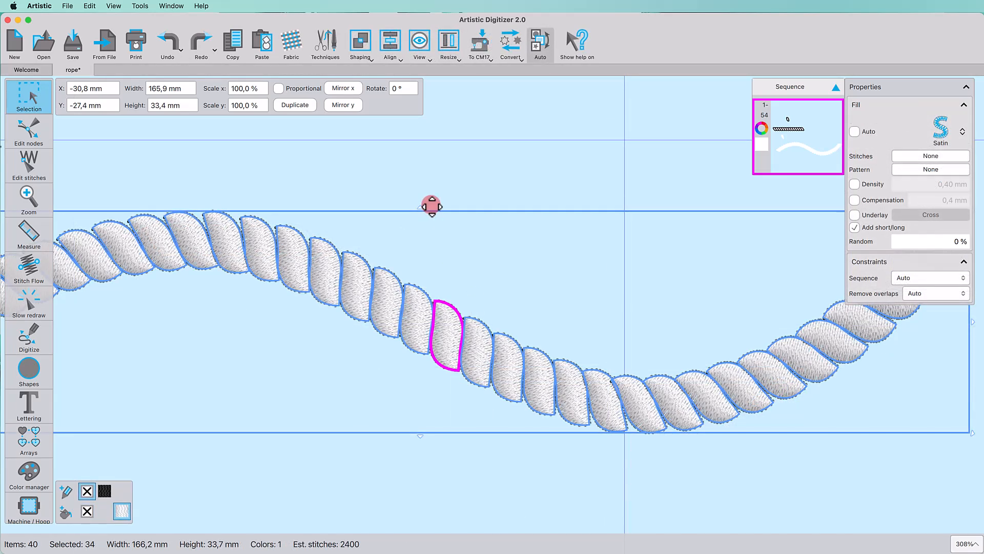
right_click(432, 206)
mouse_move(471, 276)
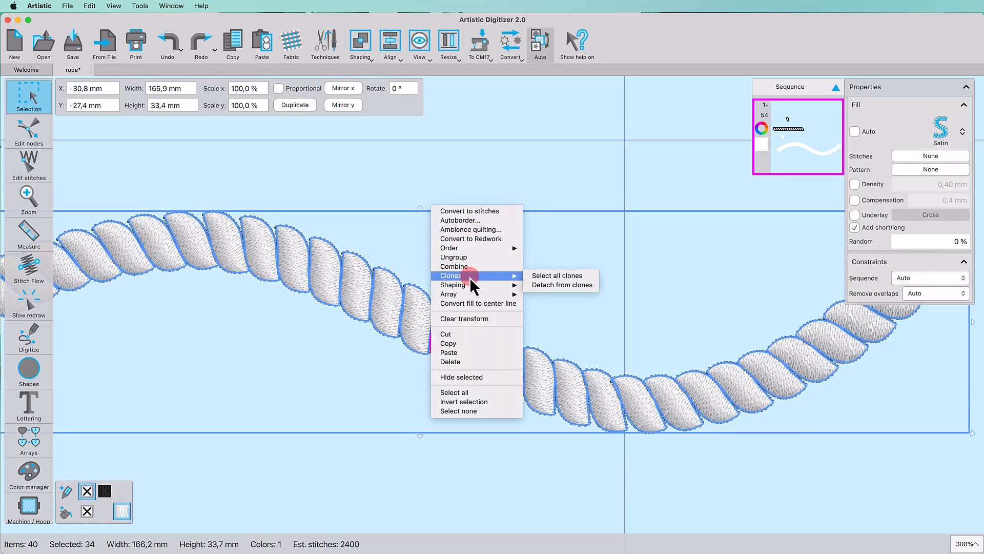
left_click(544, 285)
- Try adjusting the nodes of individual segments along the wavy rope
left_click(28, 129)
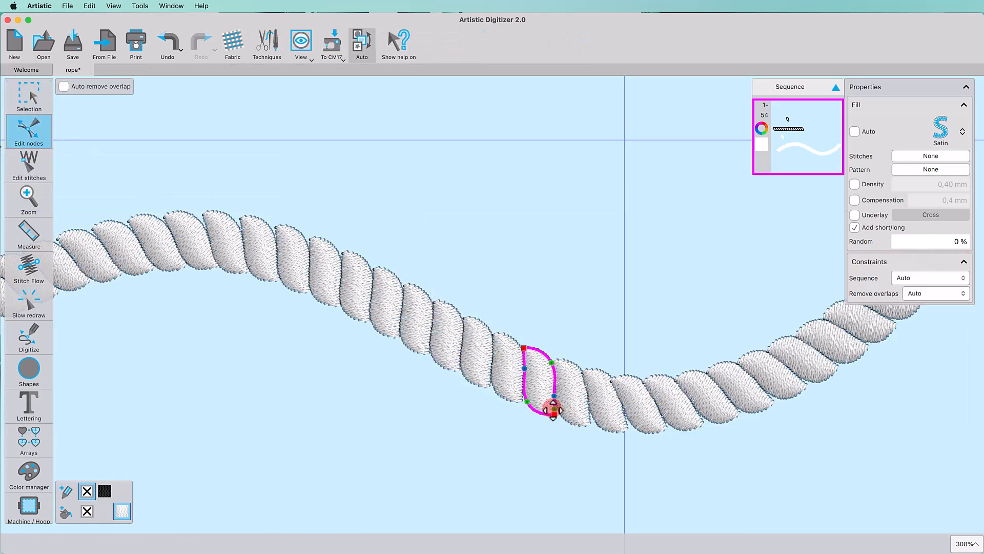
left_click_drag(578, 421, 778, 400)
scroll(229, 228, "left", 5)
left_click(223, 259)
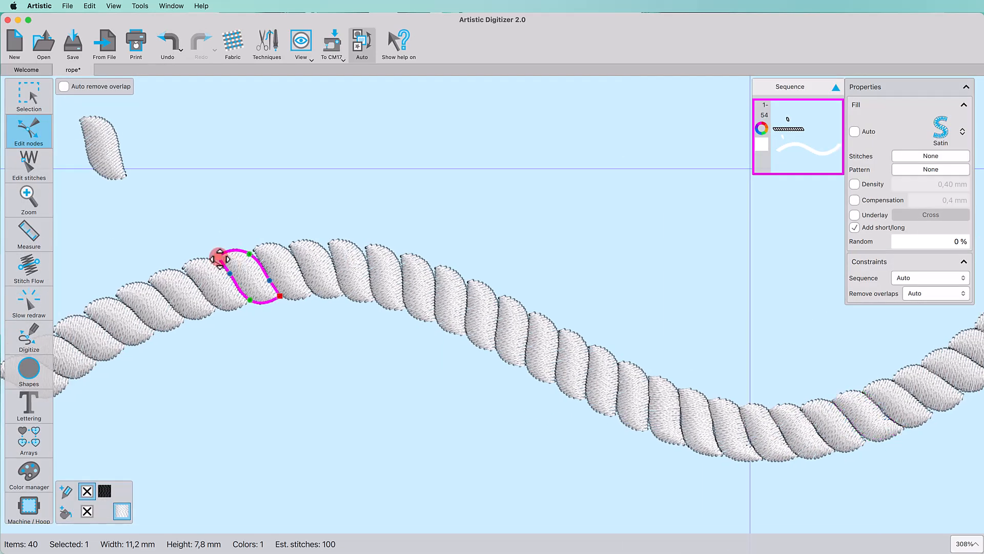
left_click_drag(263, 259, 428, 267)
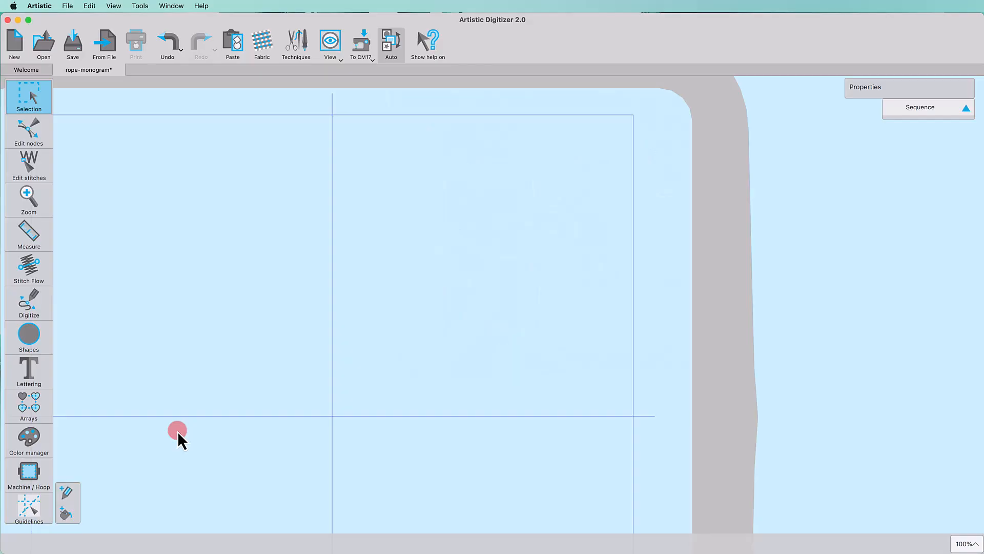
- Add the letter E as lettering in font xpg133 at size 150 and center it to the hoop
left_click(33, 373)
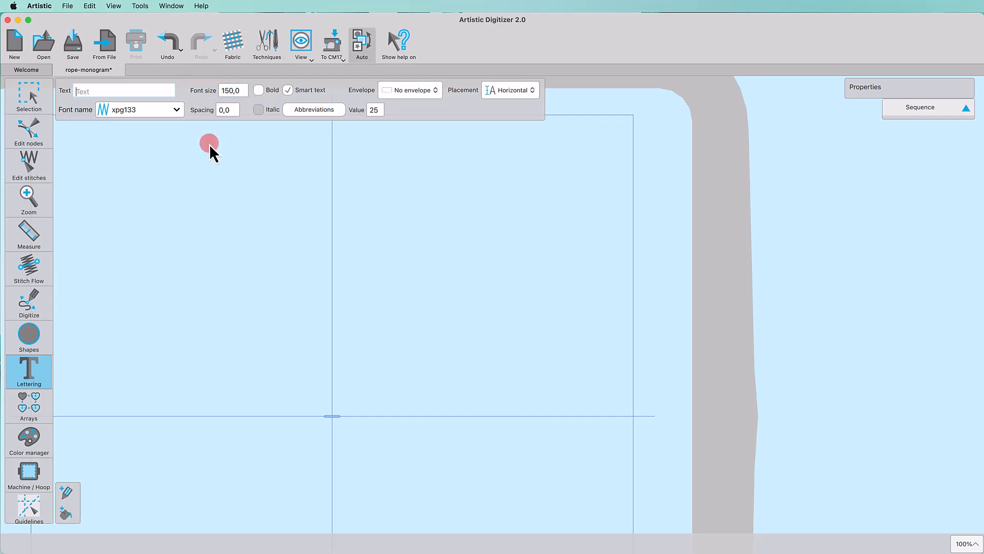
type("E")
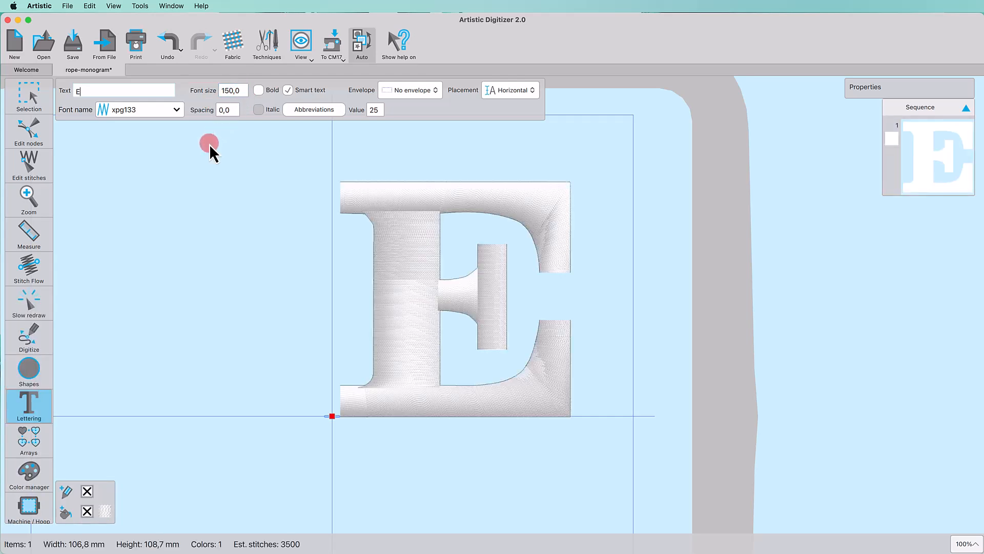
left_click(333, 46)
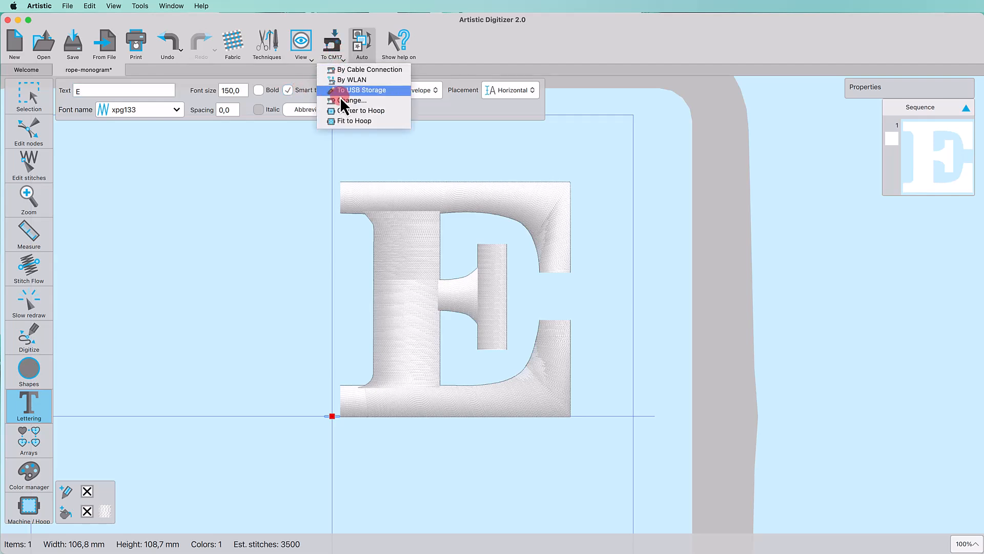
left_click(341, 109)
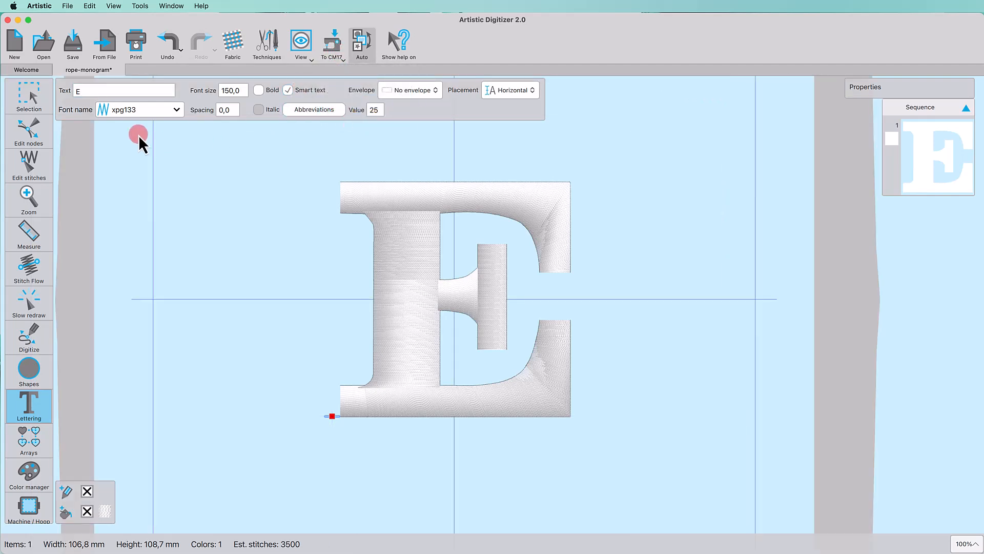
- Change the letter E's fill to Applique and give it a satin fixing stitch
left_click(28, 98)
left_click(392, 206)
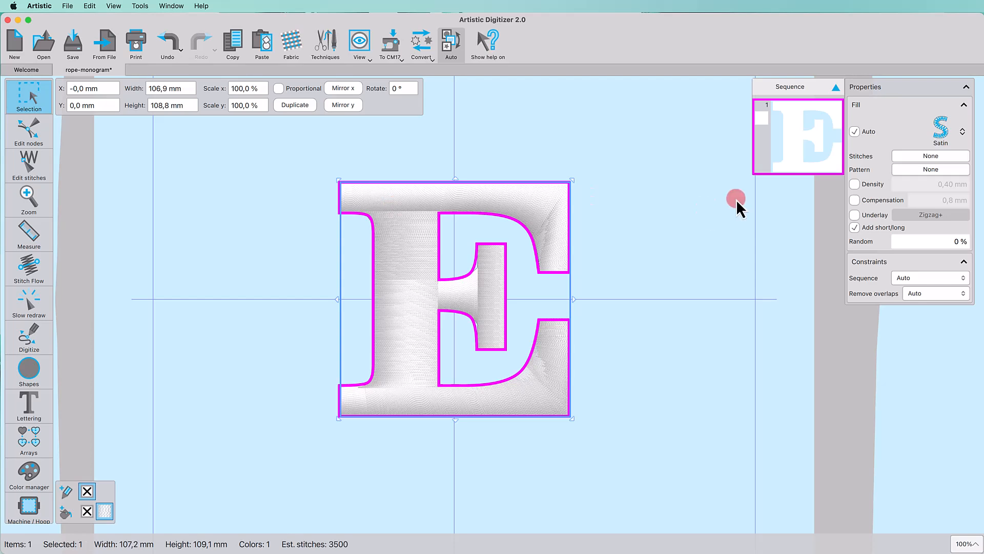
left_click(943, 131)
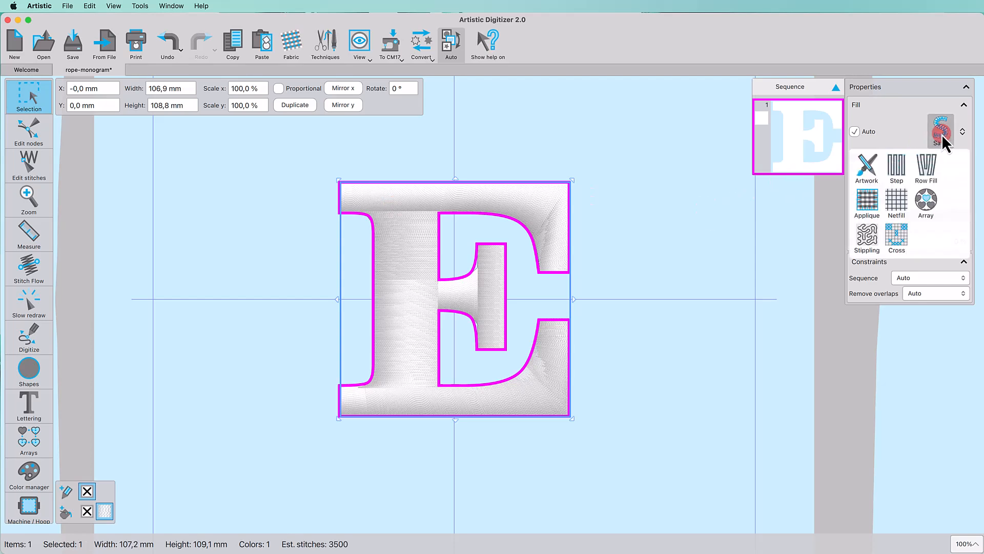
left_click(867, 203)
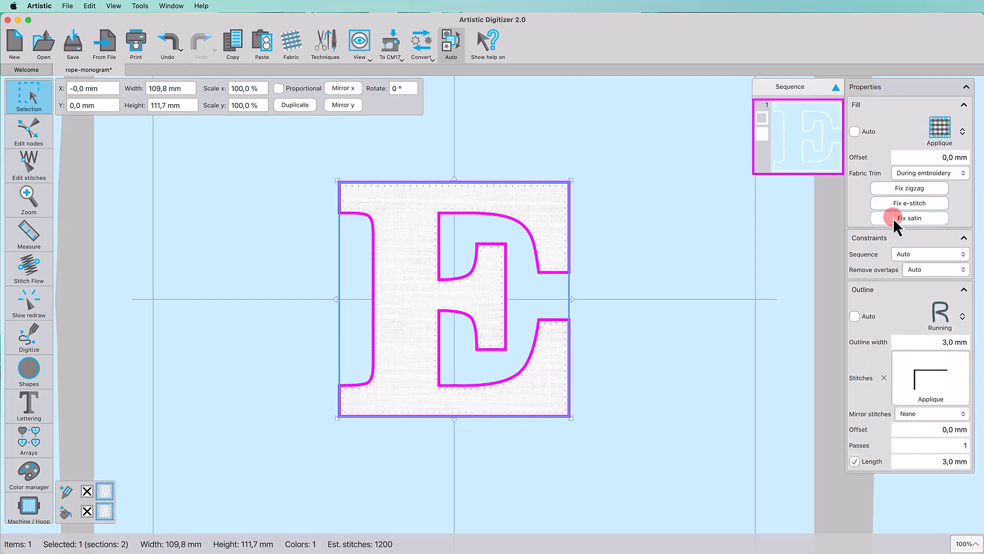
left_click(894, 219)
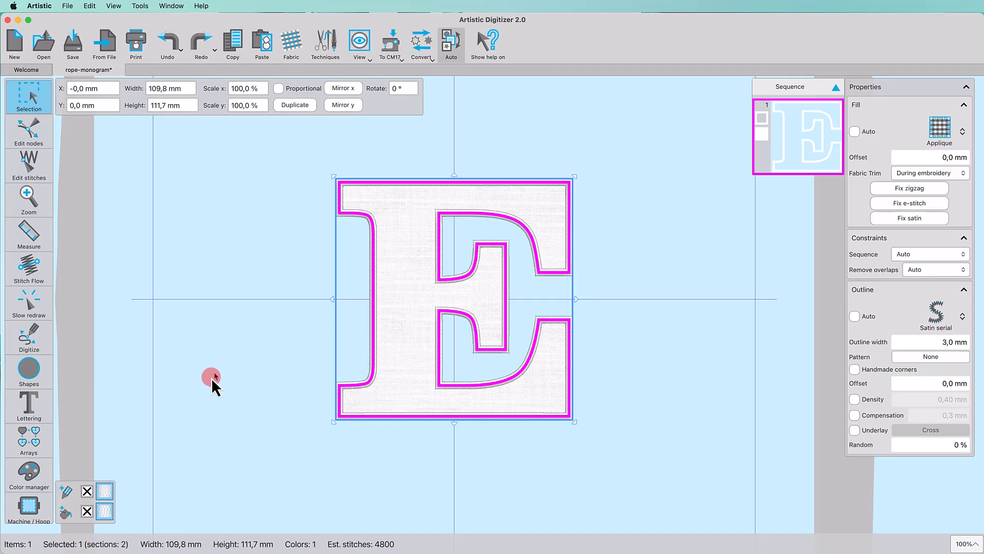
- Color the applique letter E light blue (#7bd2ff) and deselect it
left_click(104, 493)
left_click(125, 466)
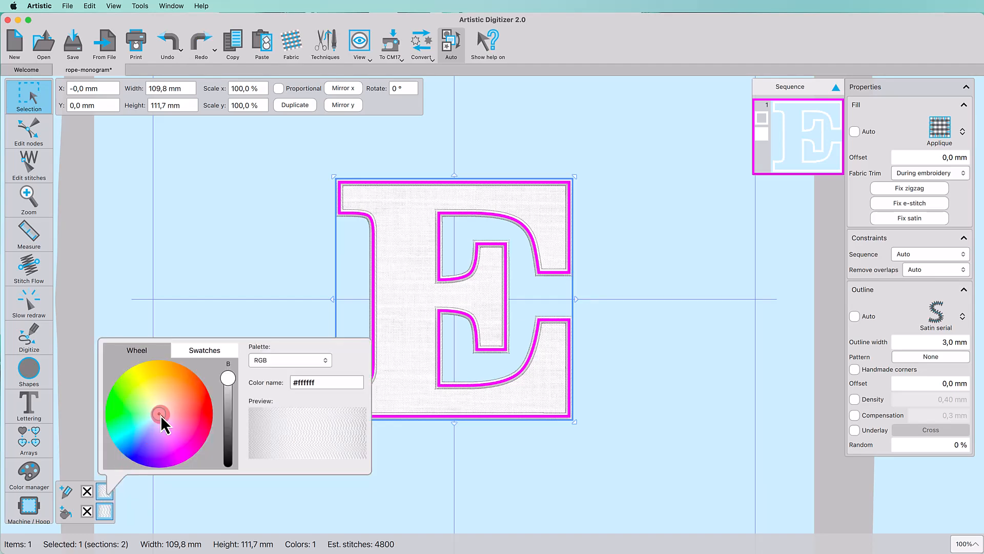
left_click(144, 424)
left_click_drag(144, 426, 137, 434)
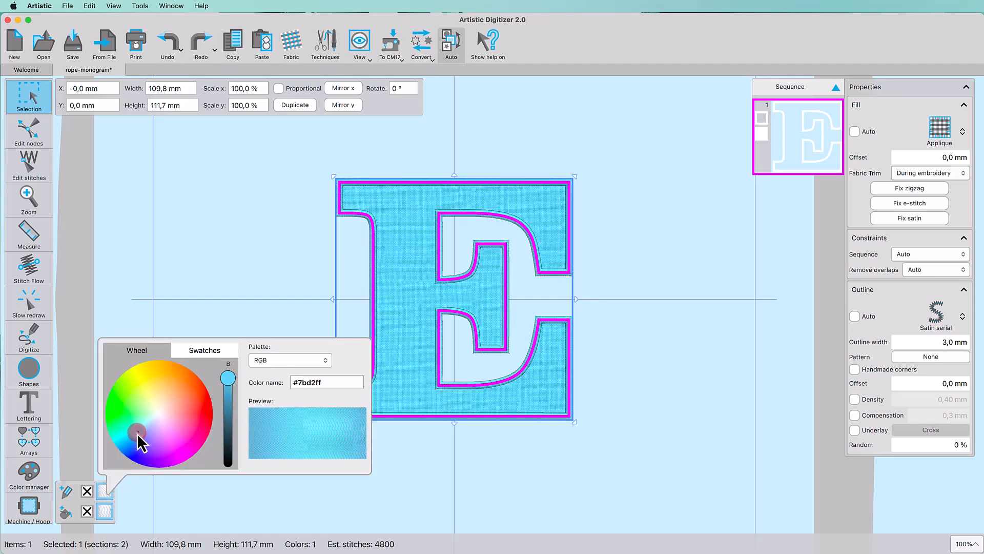
left_click(235, 297)
left_click(257, 301)
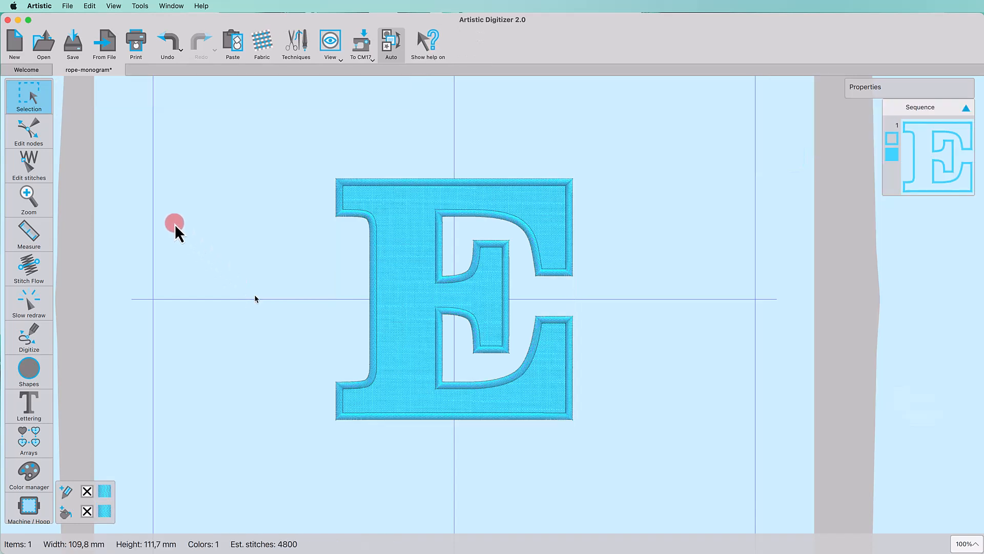
- Insert the Anchor06 clipart at its original size beside the left edge of the letter E
left_click(146, 7)
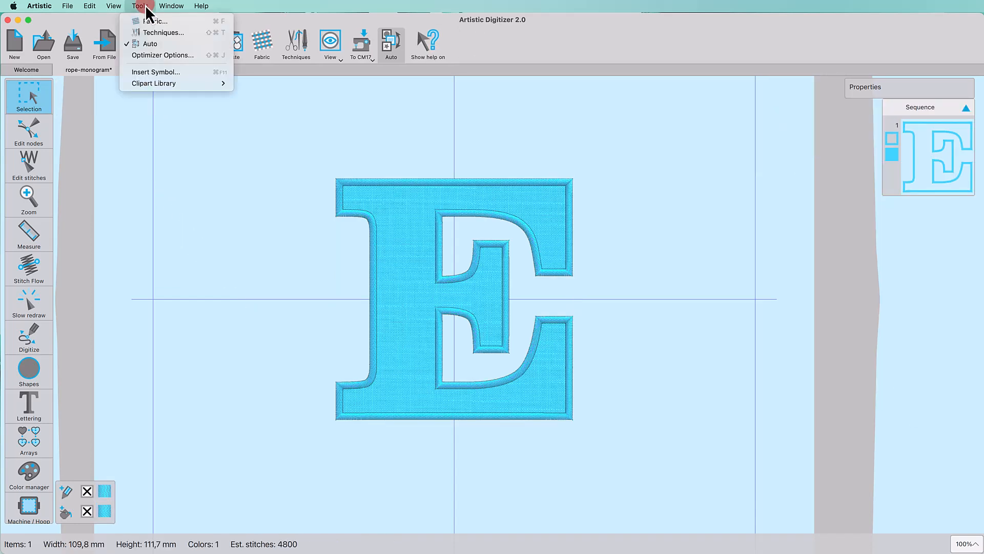
left_click(156, 83)
left_click(247, 83)
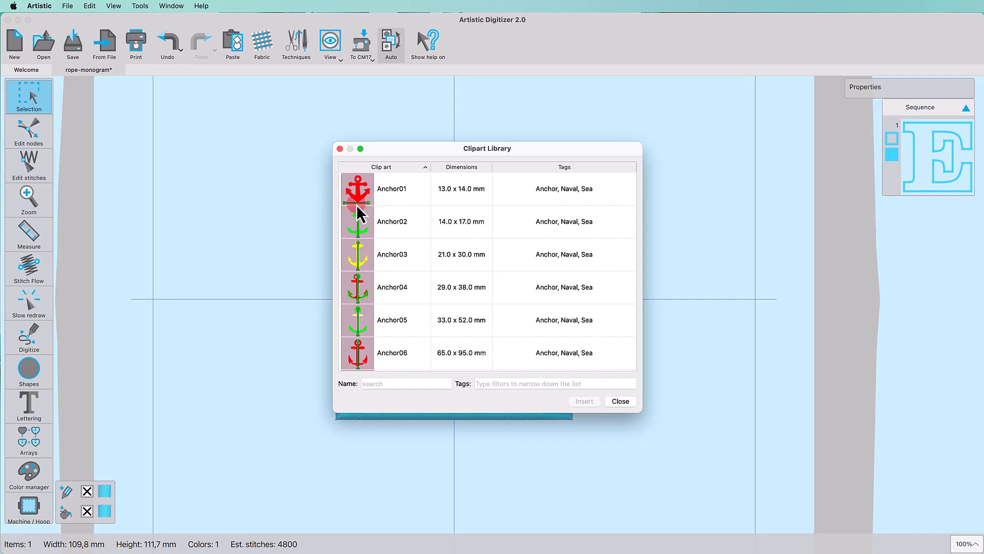
left_click(396, 359)
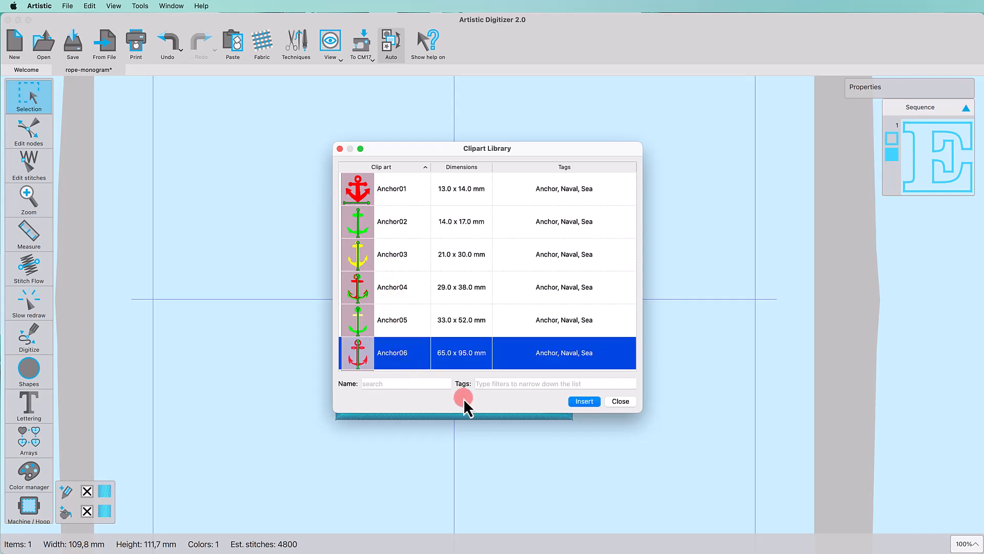
left_click(587, 403)
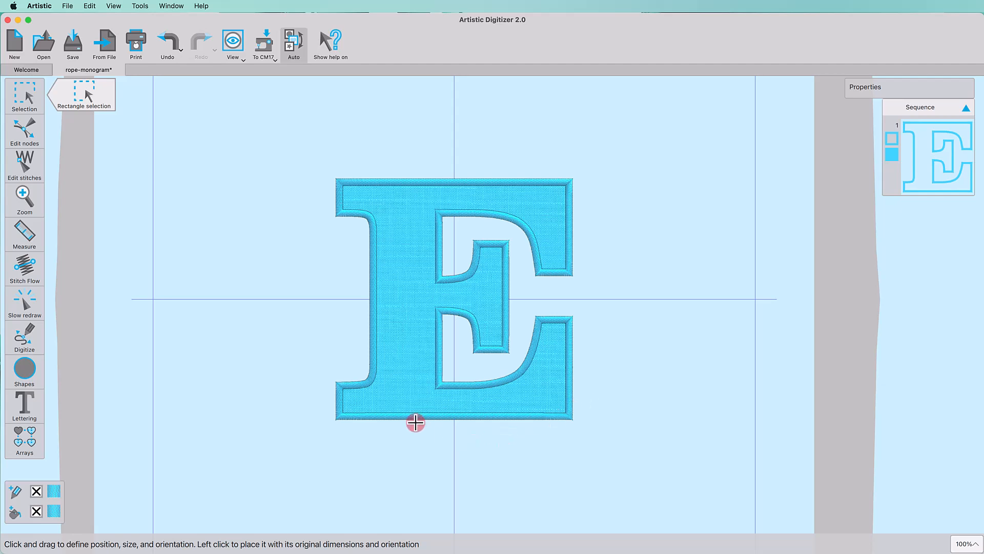
left_click(253, 370)
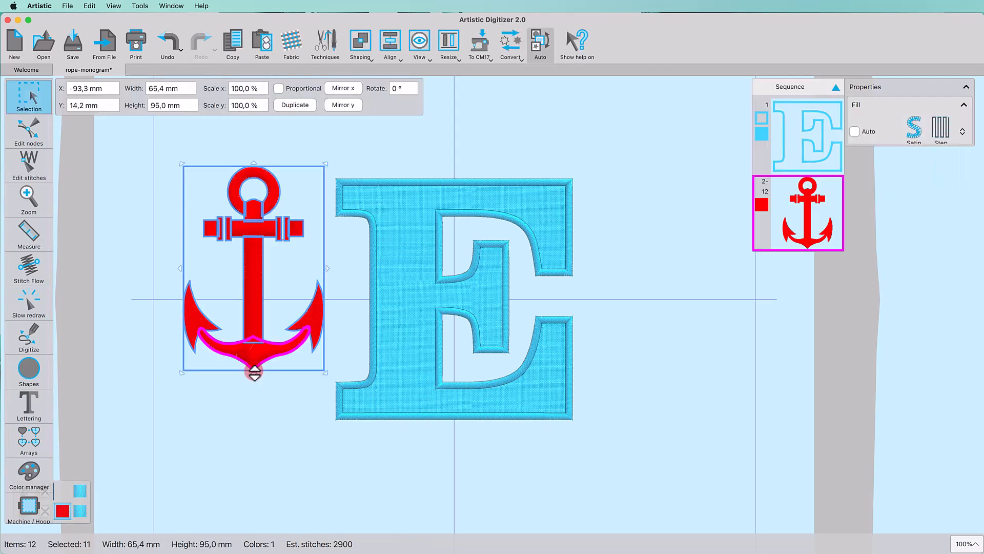
- Rotate the anchor slightly counterclockwise and move it over the lower-left part of the letter E
left_click_drag(179, 163, 158, 226)
left_click_drag(254, 300, 353, 356)
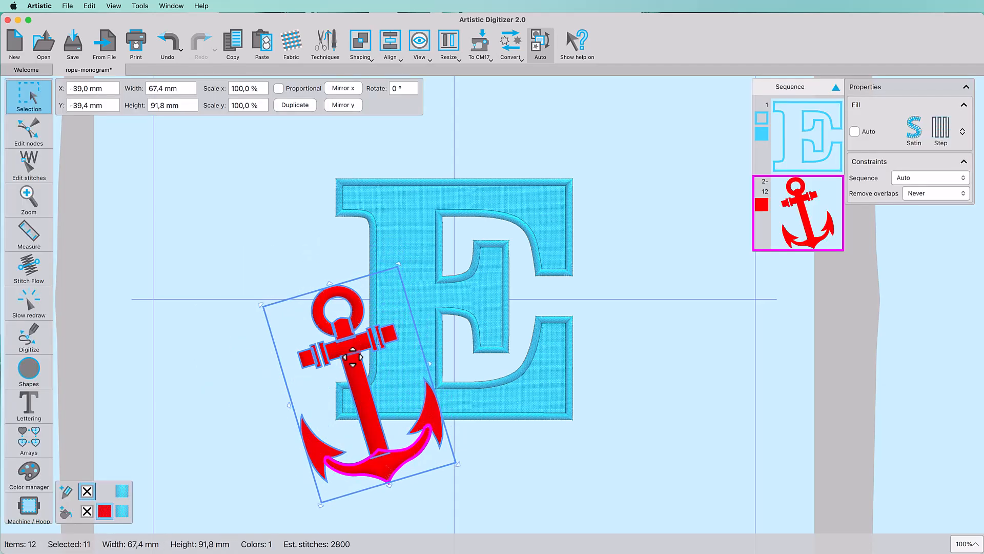
left_click(493, 494)
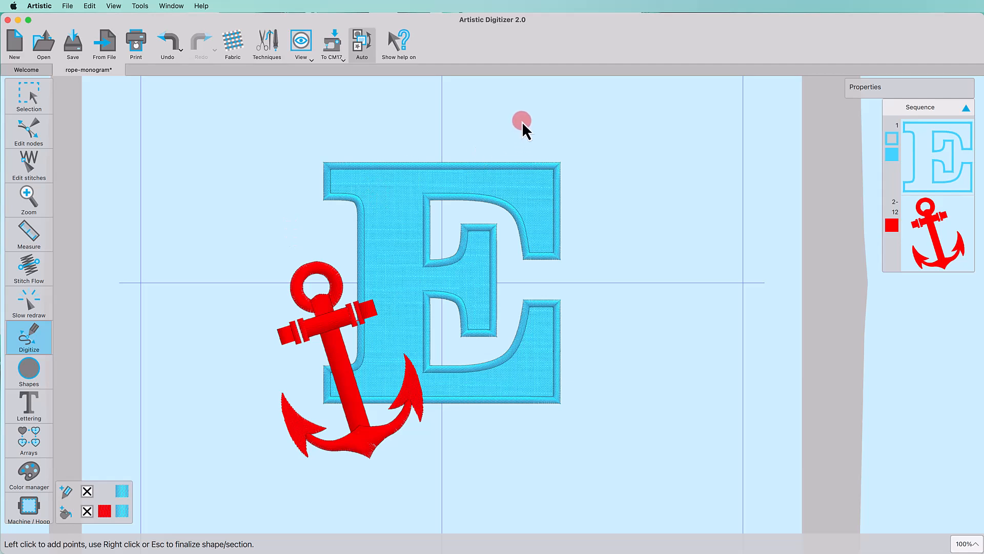
- Digitize an S-shaped open curve from above the letter E, through the anchor's ring and across its shank, ending below the anchor
left_click(524, 116)
left_click(492, 125)
left_click(472, 180)
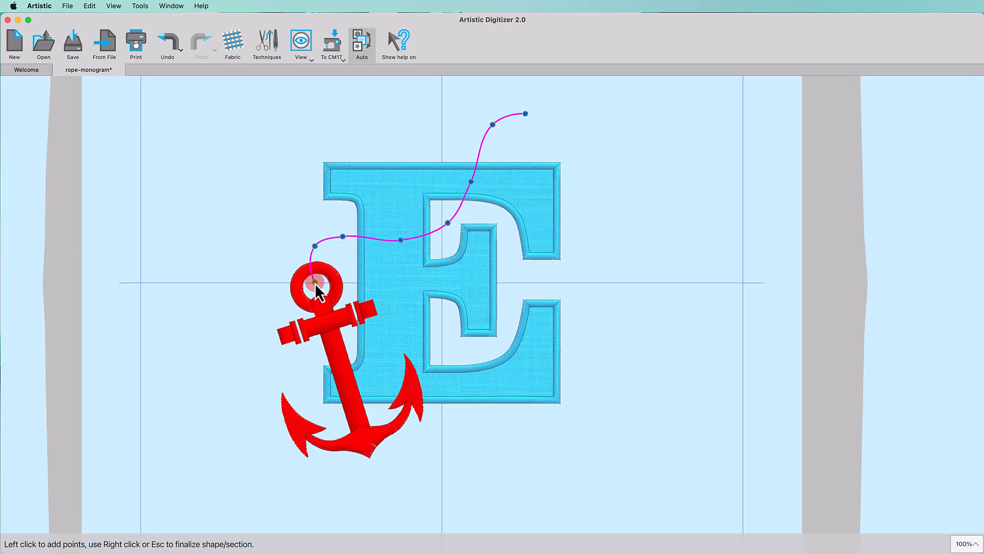
left_click(390, 344)
left_click(368, 379)
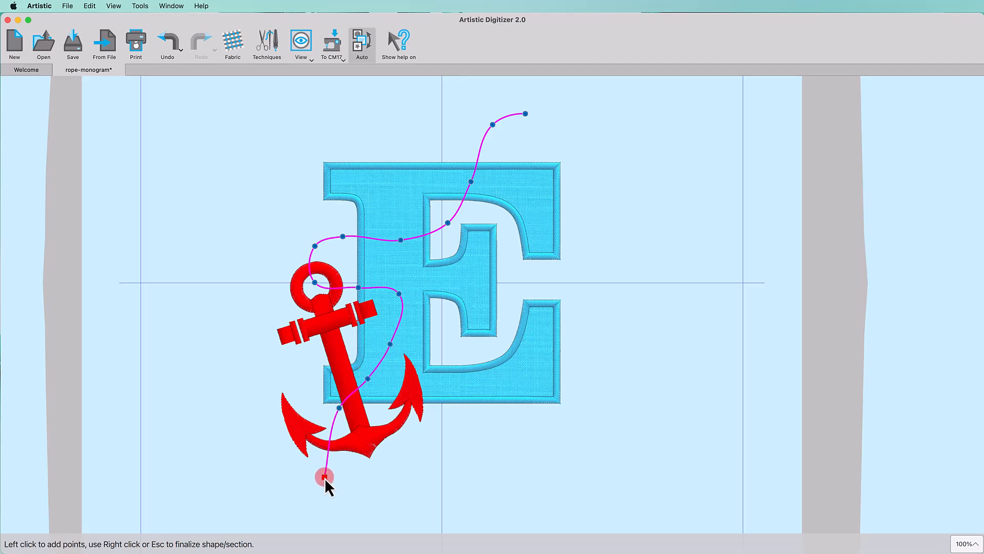
right_click(324, 478)
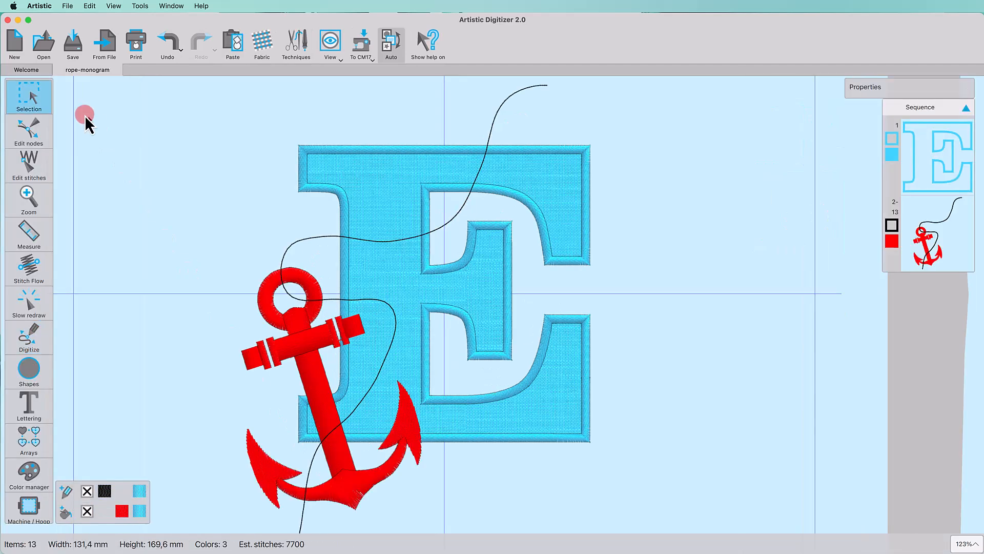
- Move the curve's node nearest its upper end outward and nudge the node beside the anchor's shank
left_click(29, 130)
left_click(496, 118)
left_click_drag(495, 117, 508, 108)
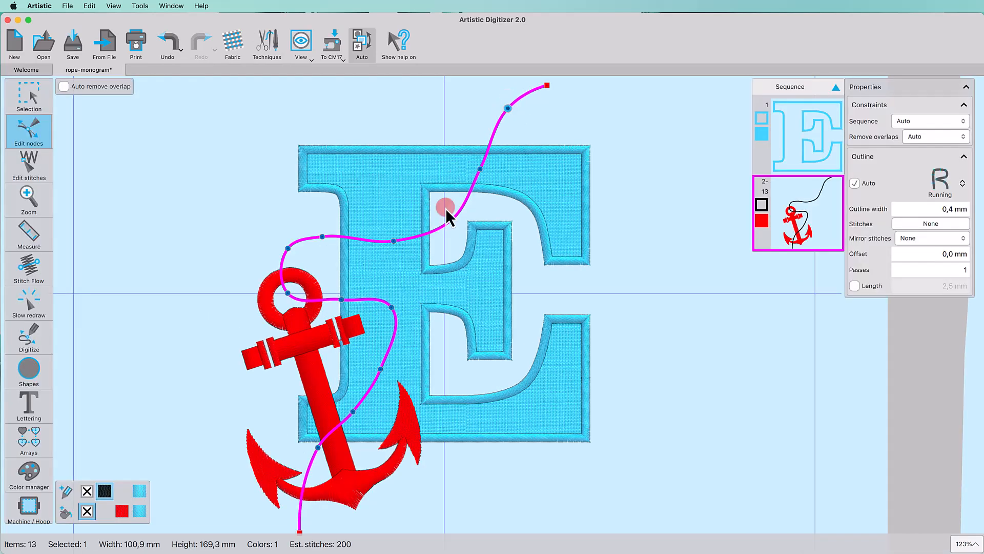
left_click_drag(353, 411, 350, 408)
- Delete the curve's surplus nodes above and below the anchor's ring, undoing the unwanted node edits in between
double_click(322, 238)
double_click(451, 221)
mouse_move(393, 241)
left_mouse_down()
mouse_move(425, 228)
mouse_move(393, 241)
left_mouse_up()
key("super+z")
key("super+z")
double_click(342, 300)
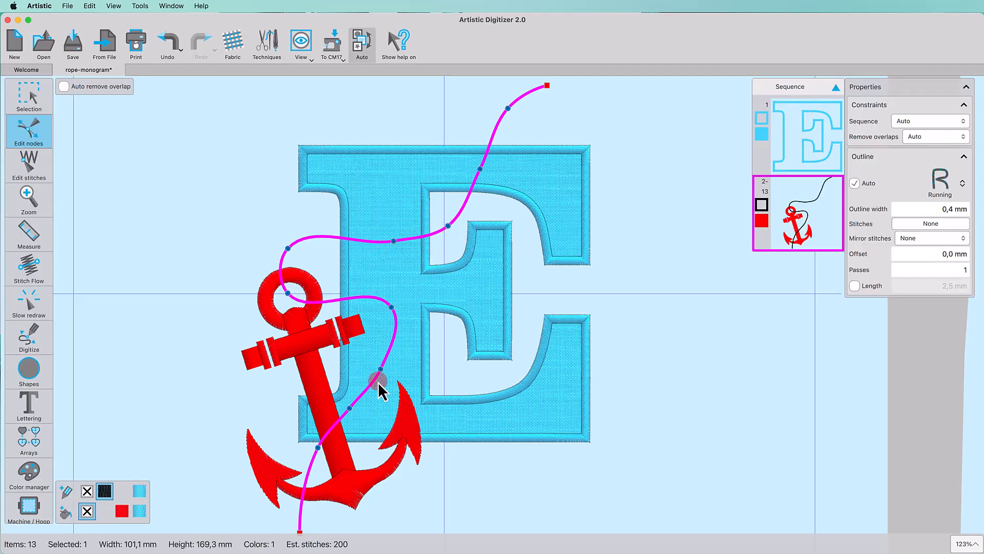
- Delete the surplus node beside the anchor's shank and reposition the remaining nodes to smooth the curve's lower half
double_click(349, 408)
left_click_drag(383, 365, 391, 362)
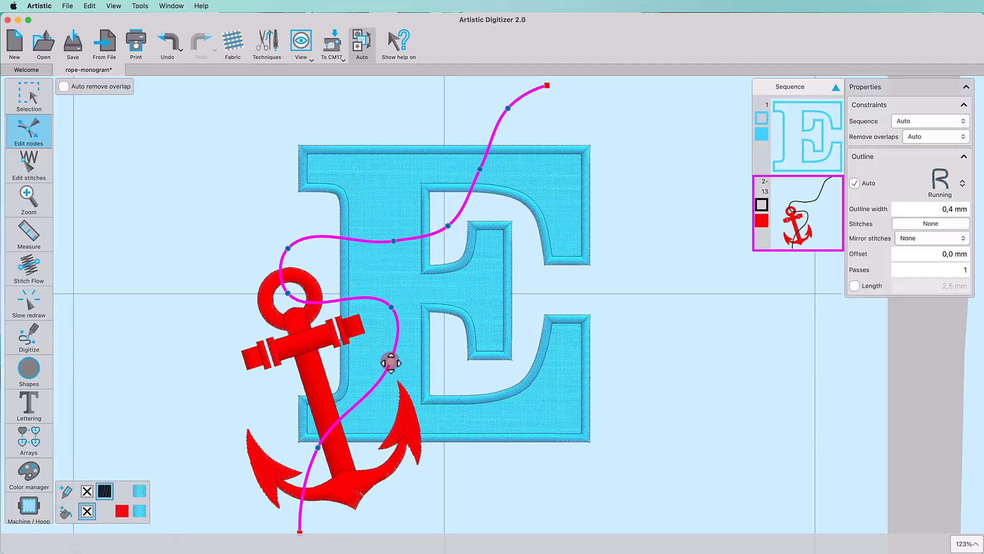
left_click_drag(391, 307, 389, 312)
scroll(303, 425, "down", 3)
left_click_drag(308, 466, 320, 476)
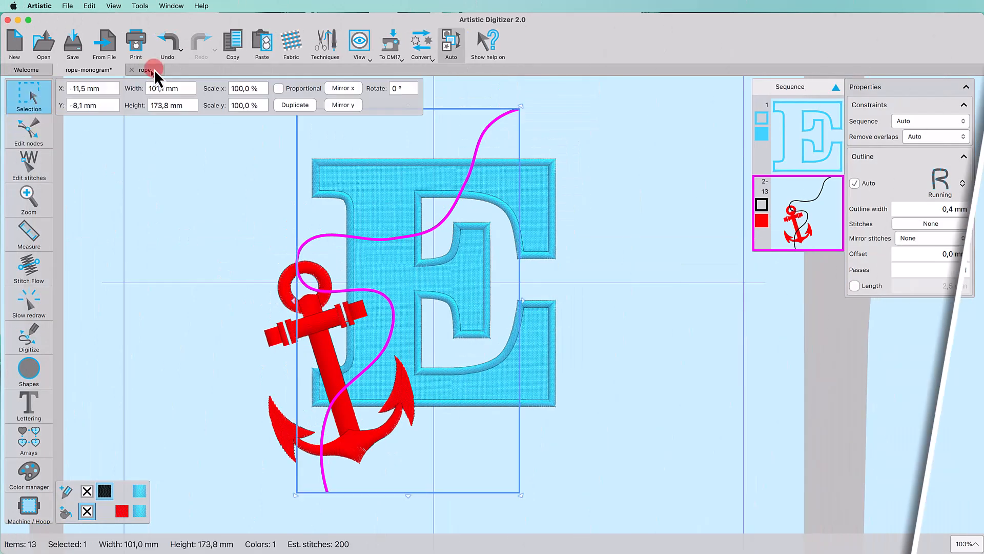
- Copy the straight rope array from the rope design into rope-monogram and place it beside the letter E's upper-left corner
left_click(154, 69)
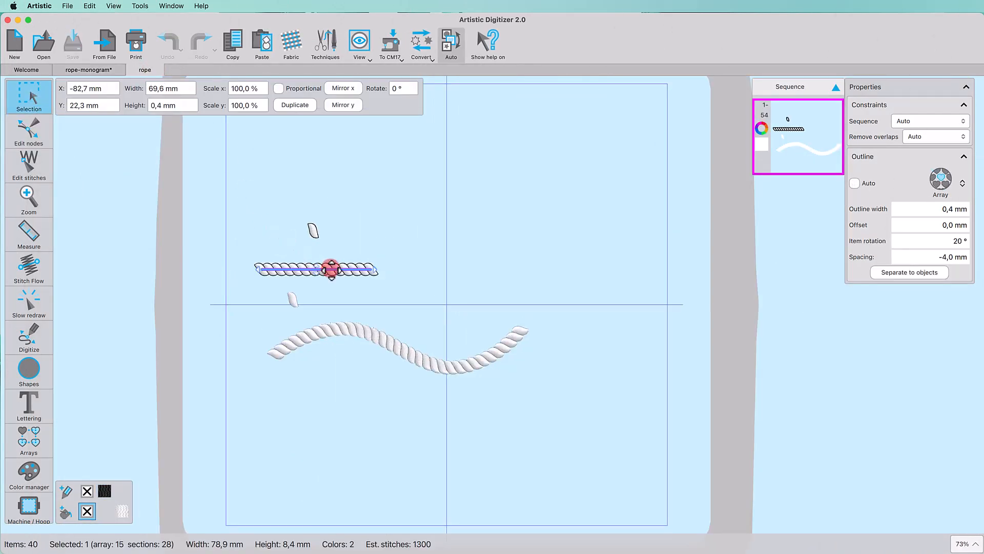
right_click(330, 268)
left_click(345, 328)
left_click(95, 70)
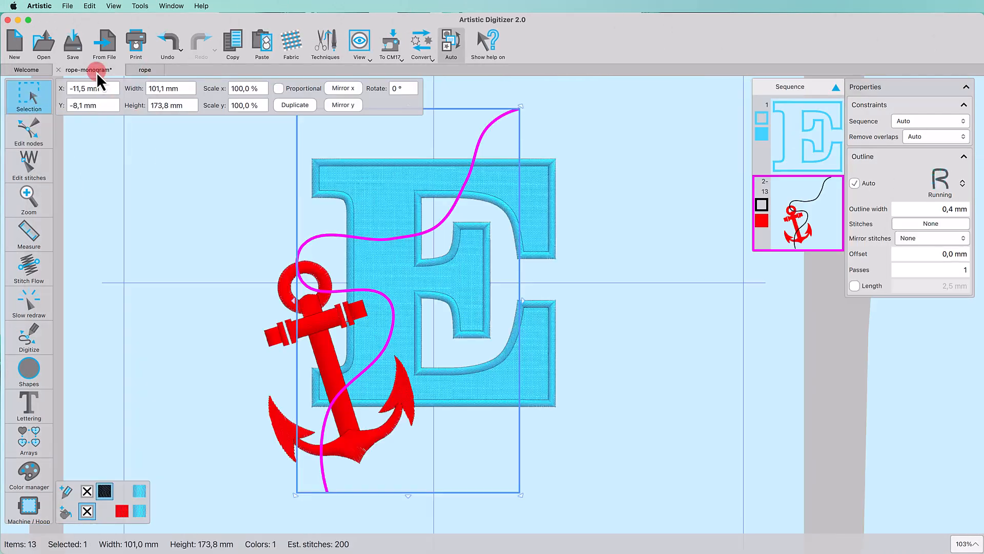
right_click(160, 189)
left_click(176, 268)
left_click_drag(131, 350, 252, 178)
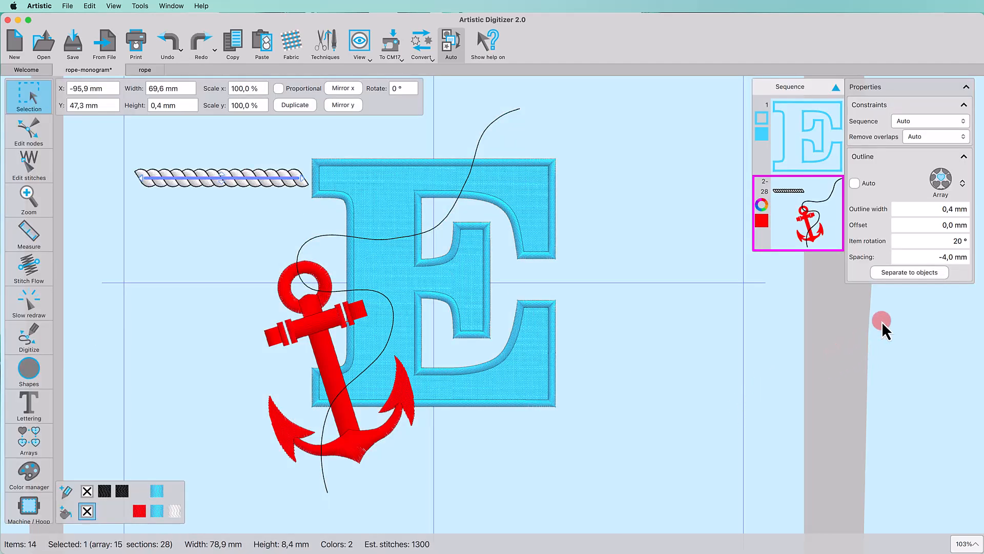
- Separate the pasted rope array into objects and shrink them to about 66 mm wide and 7 mm high
left_click(907, 272)
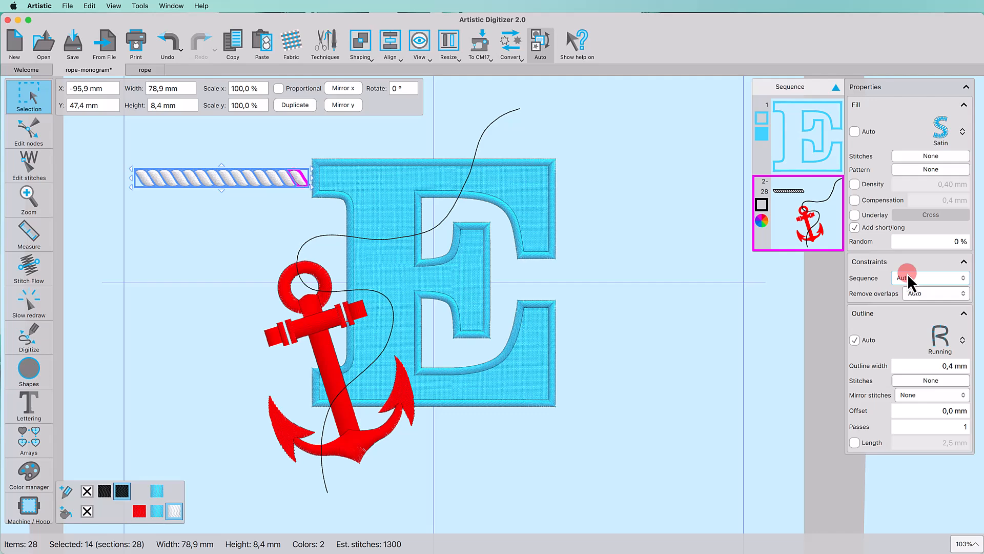
left_click_drag(312, 187, 282, 184)
- Ungroup the straight rope and delete all of its segments except the first two
right_click(236, 178)
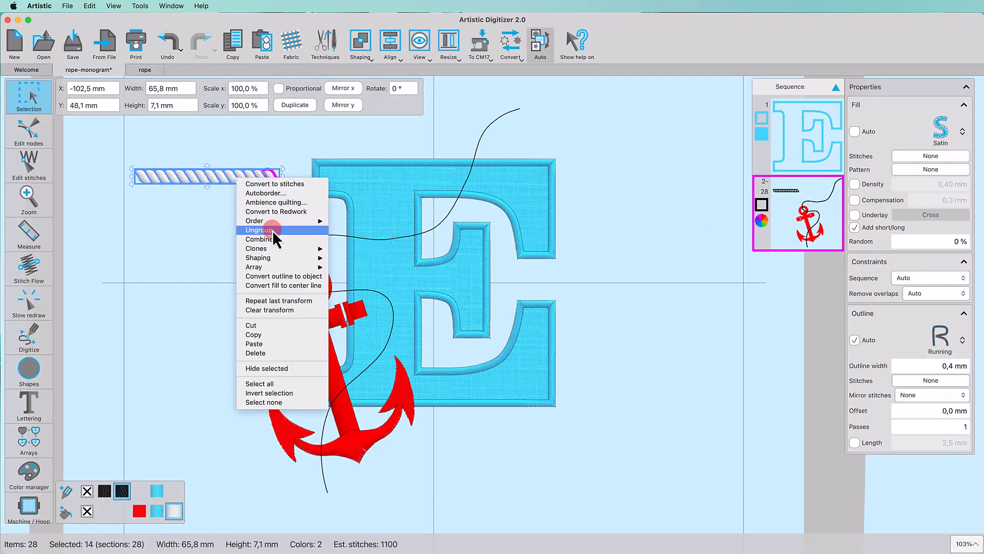
left_click(259, 230)
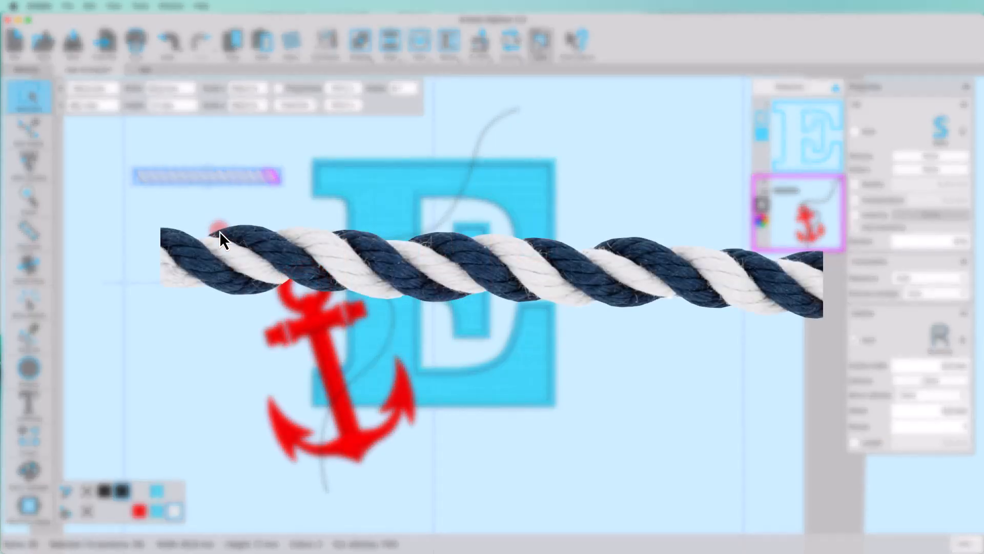
left_click_drag(150, 154, 290, 220)
key("Delete")
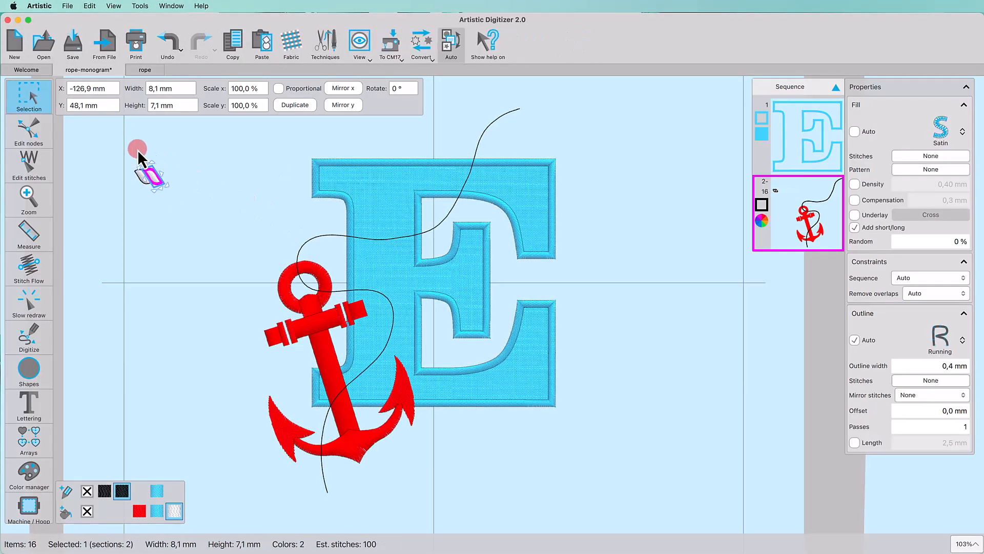
- Remove the outline from the two rope segments and fill the second segment with blue #2f53a9
left_click(147, 176)
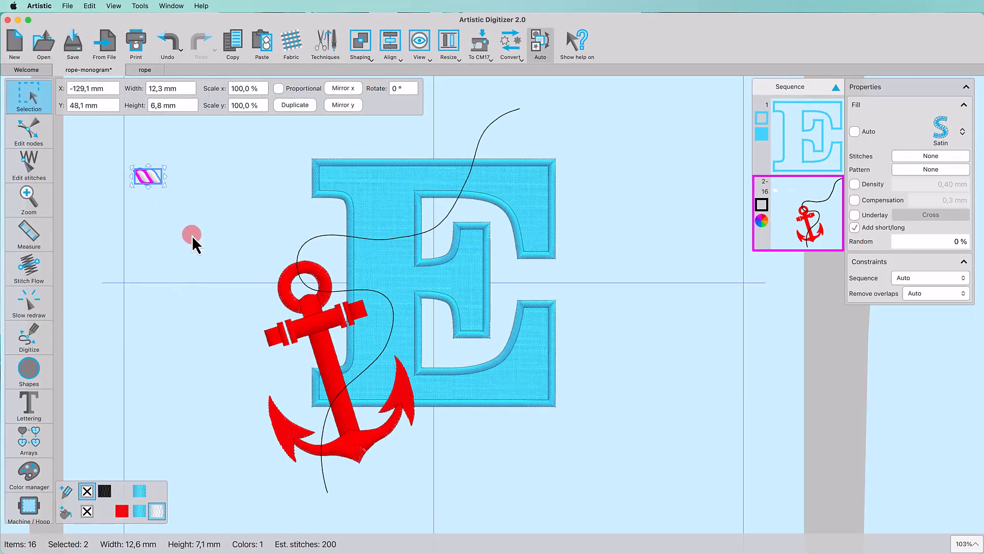
left_click(165, 190)
left_click(151, 176)
left_click(81, 505)
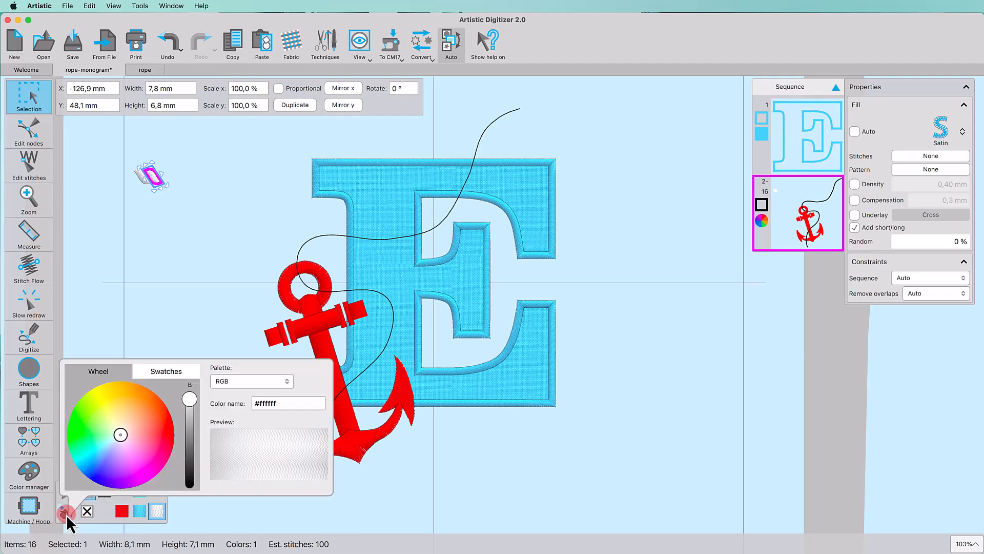
left_click(102, 463)
left_click_drag(190, 410, 190, 426)
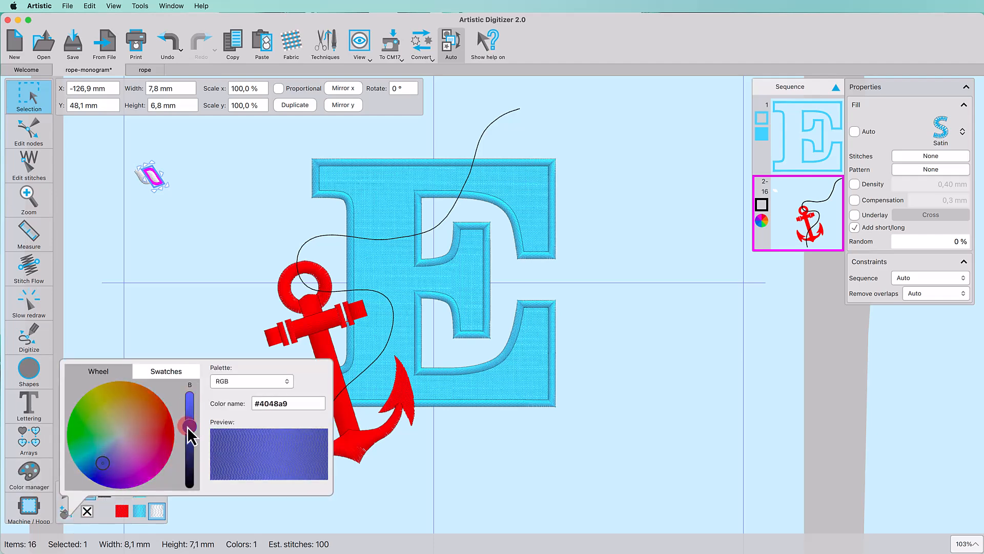
left_click_drag(102, 464, 97, 465)
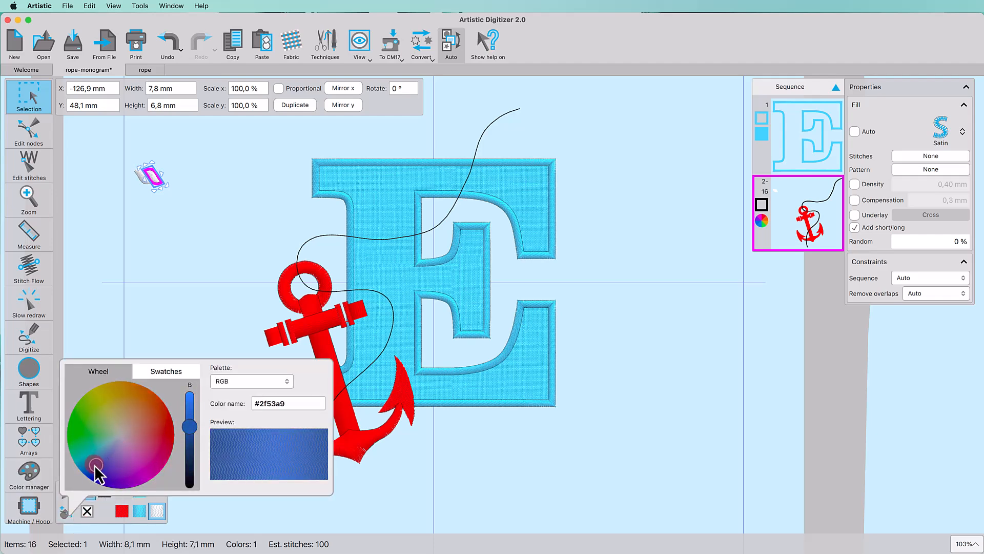
left_click(216, 329)
left_click(183, 241)
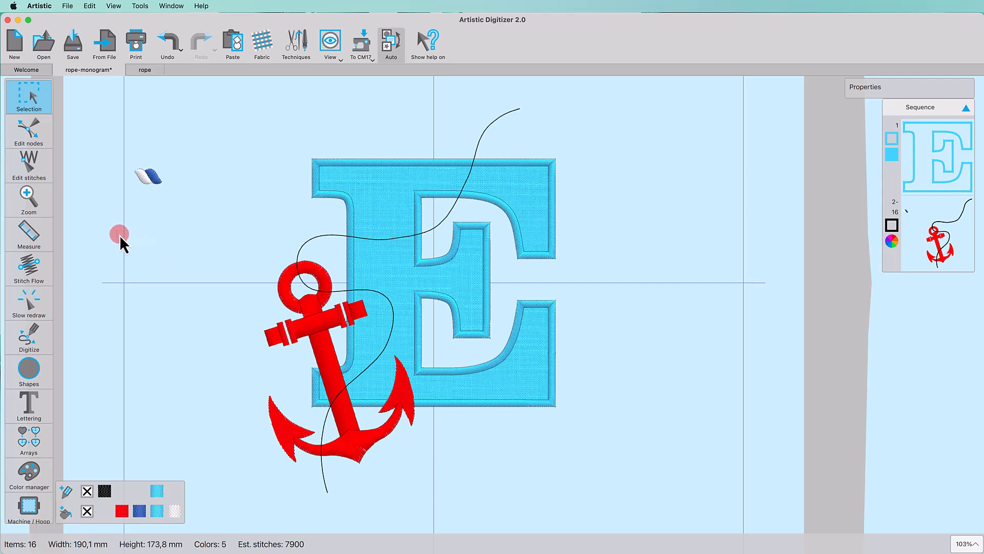
- Create an outline array from the white and blue segments along the long curve
left_click_drag(118, 151, 173, 208)
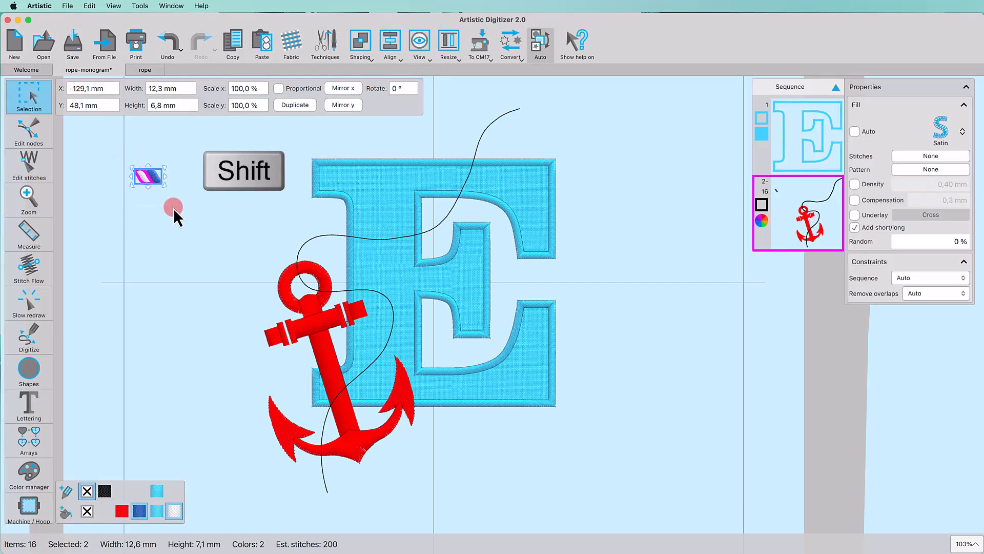
left_click(339, 236, "shift")
right_click(339, 236)
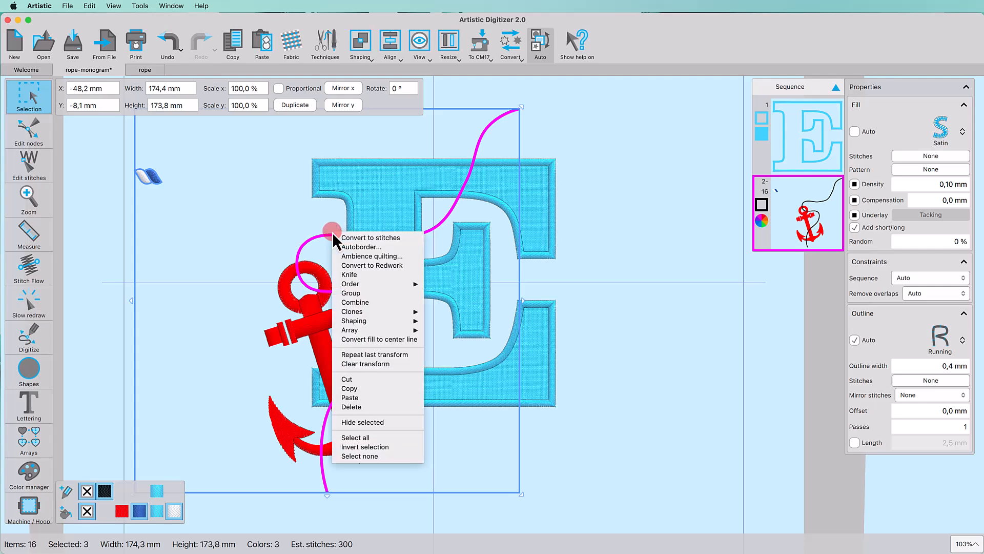
mouse_move(384, 332)
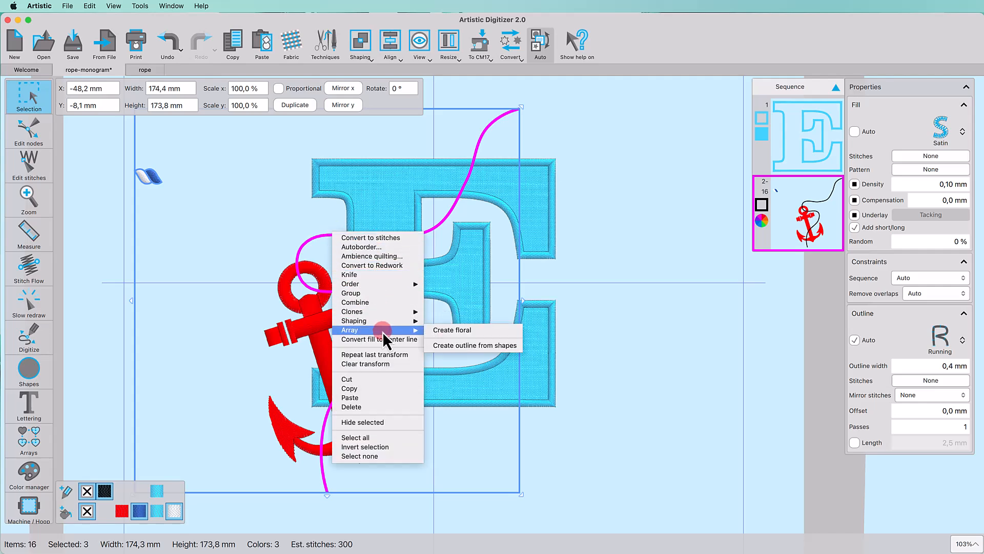
left_click(445, 348)
- Try rope array spacings of -4 mm and -3,5 mm along the curve
left_click(909, 261)
type("-4")
key("Return")
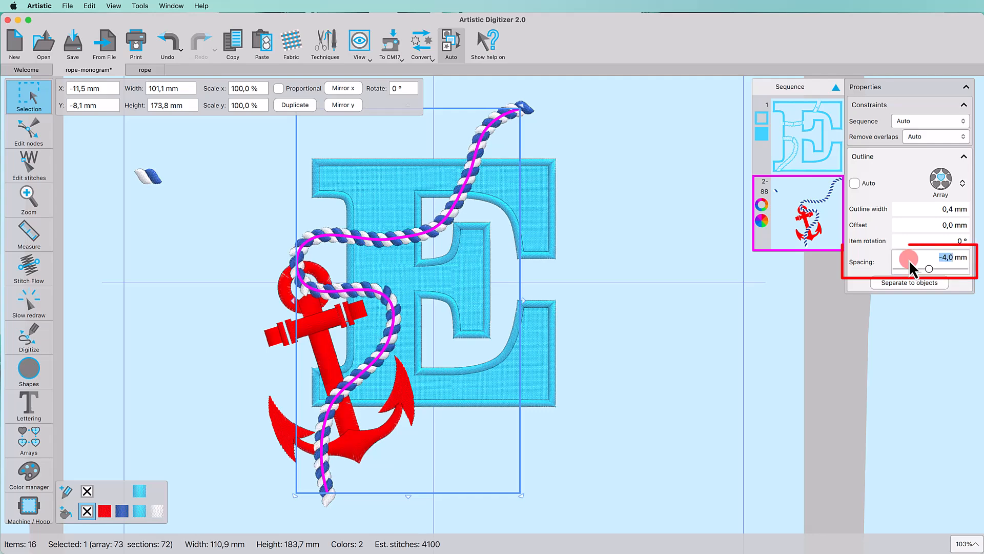
left_click(909, 261)
type("-3,5")
key("Return")
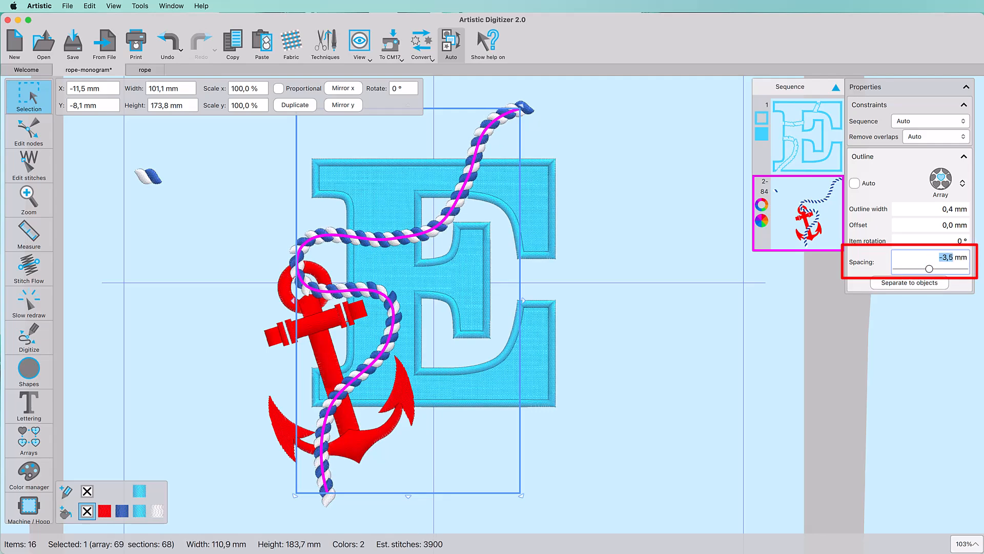
- Set the rope array's spacing to -3,2 mm and save the design
type("-3,2")
key("Return")
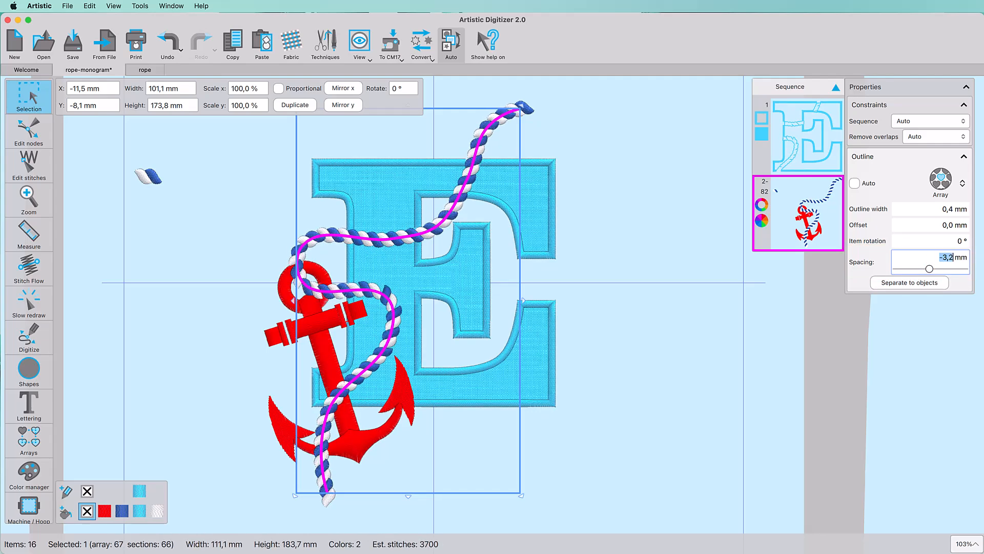
key("super+s")
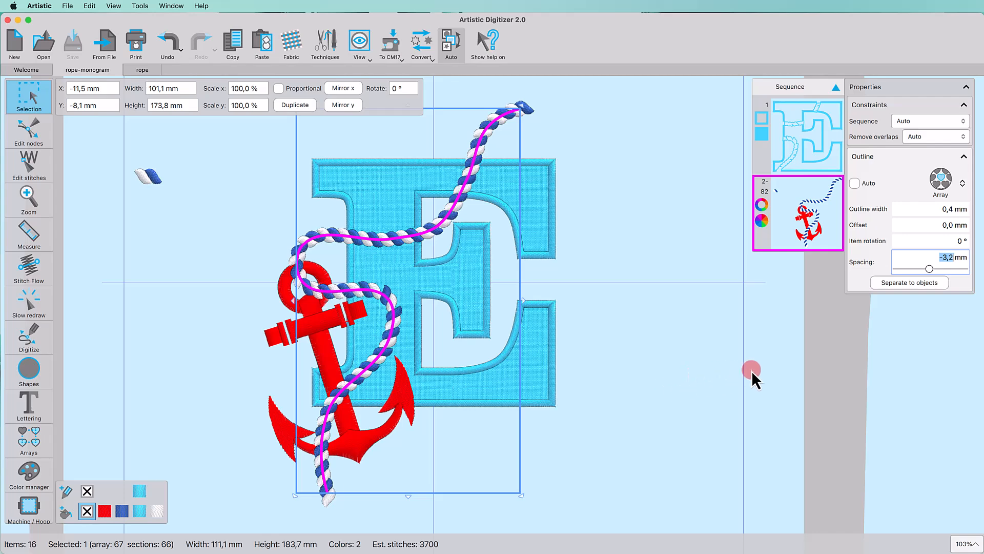
- Separate the curved rope array into objects and detach its segments from their clone link
left_click(911, 284)
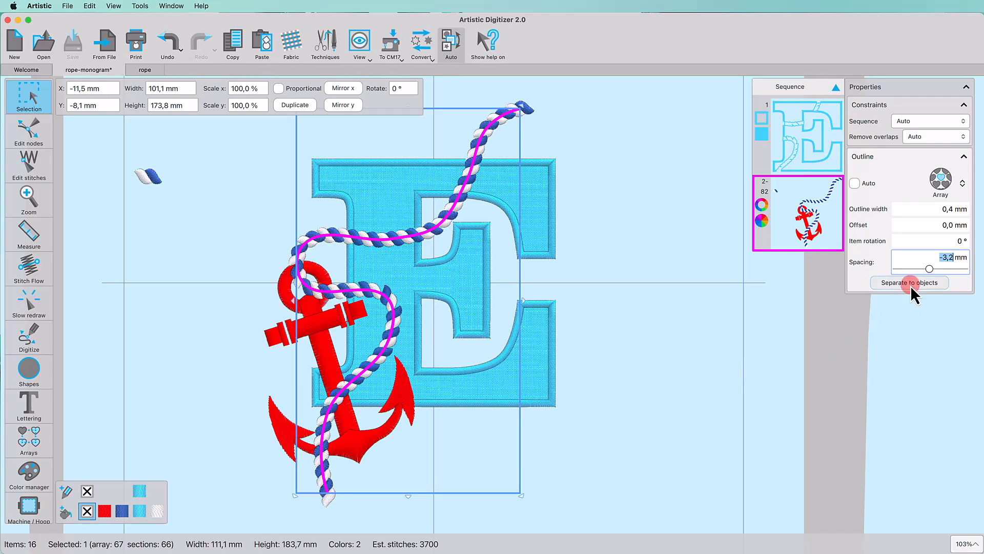
right_click(472, 165)
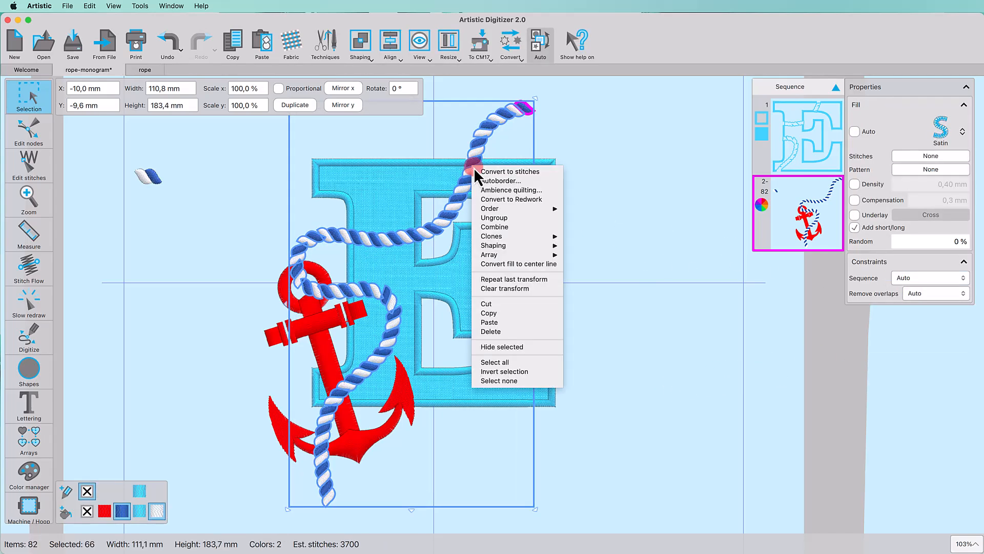
mouse_move(512, 237)
left_click(574, 247)
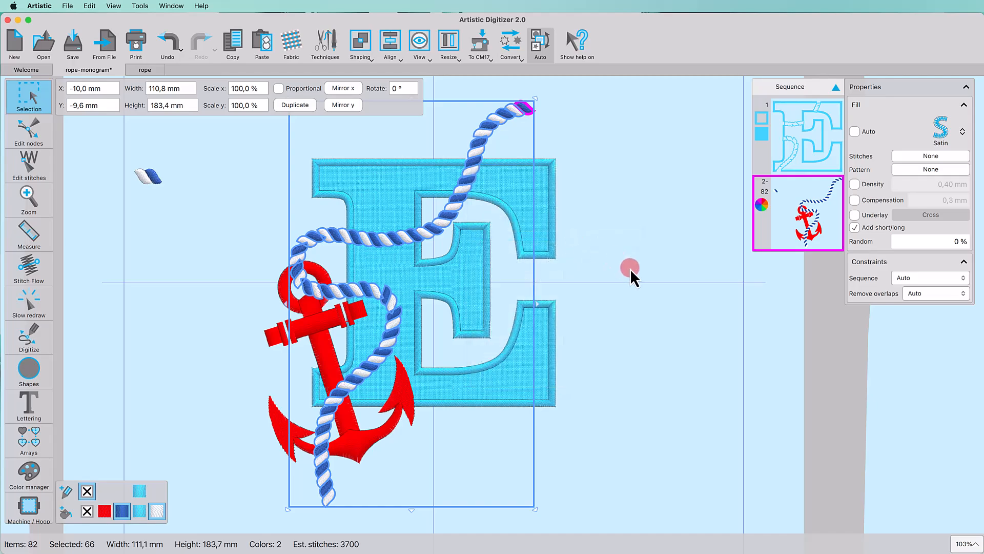
- Edit the nodes of the rope segments crossing the upper part of the letter E to even out their joins
key("space")
scroll(477, 139, "up", 5)
left_click(479, 141)
left_click_drag(473, 133, 437, 198)
left_click(438, 170)
left_click_drag(428, 162, 430, 158)
left_click(482, 142)
left_click(302, 447)
left_click(313, 429)
scroll(302, 410, "left", 5)
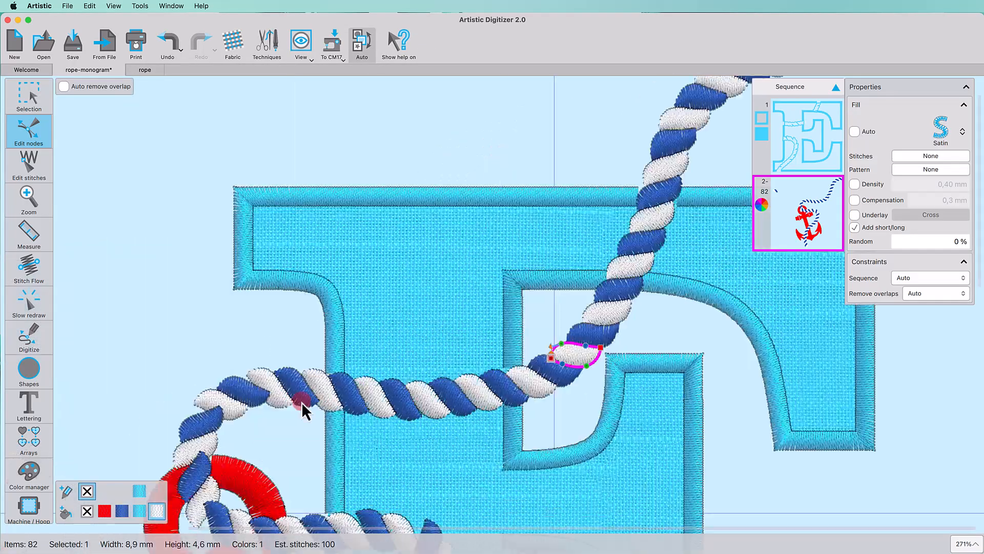
- Reshape the rope segments around the bend above the anchor's ring by adjusting their nodes
left_click(302, 400)
left_click(247, 394)
left_click_drag(266, 402, 265, 397)
left_click(270, 391)
scroll(261, 339, "down", 3)
left_click(257, 290)
left_click_drag(247, 267, 242, 274)
left_click(255, 290)
- Adjust the nodes of the rope segments passing through the anchor's ring to tidy the tight turn
left_click(247, 339)
left_click_drag(234, 345, 271, 363)
left_click(248, 318)
left_click(276, 388)
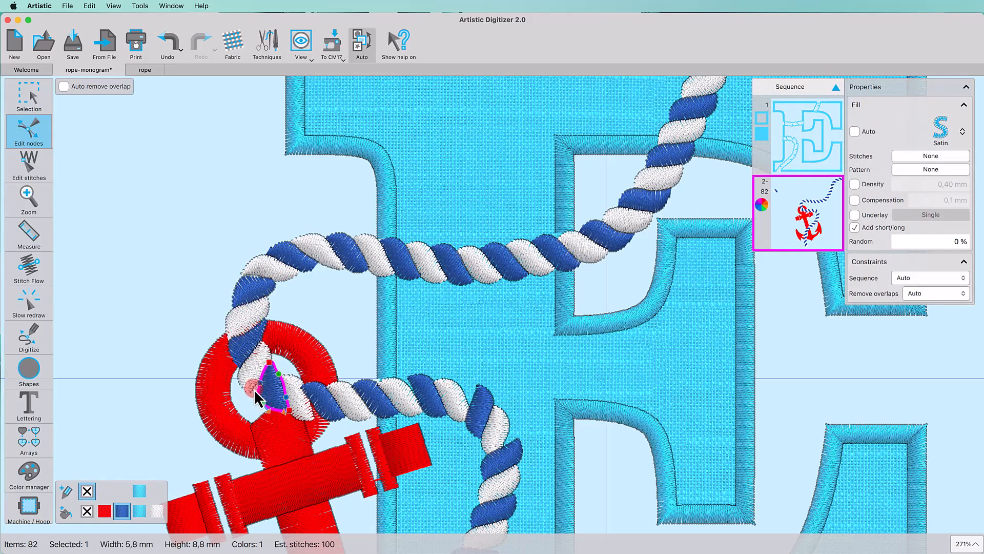
left_click(255, 383)
- Refine the nodes of the rope segments between the anchor's ring and the bend over the letter E's stem
left_click(322, 404)
left_click(427, 393)
left_click(453, 394)
left_click(481, 411)
left_click_drag(473, 399, 467, 399)
scroll(480, 385, "down", 5)
left_click(414, 277)
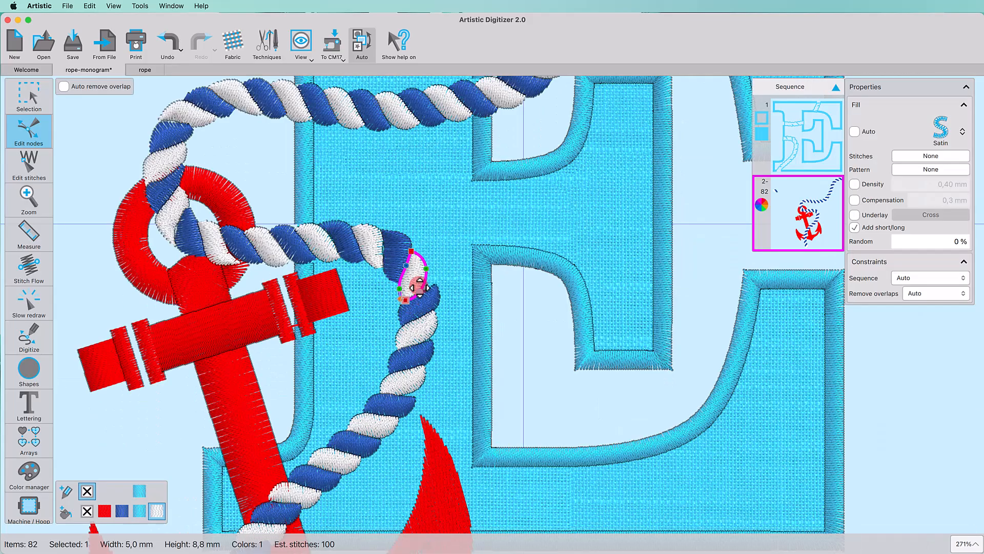
left_click(419, 302)
left_click_drag(429, 284, 431, 279)
- Adjust the nodes of the rope segments running down across the anchor's shank
scroll(430, 282, "down", 3)
left_click(367, 301)
scroll(377, 313, "down", 4)
left_click(309, 325)
left_click(281, 367)
left_click_drag(301, 355, 307, 357)
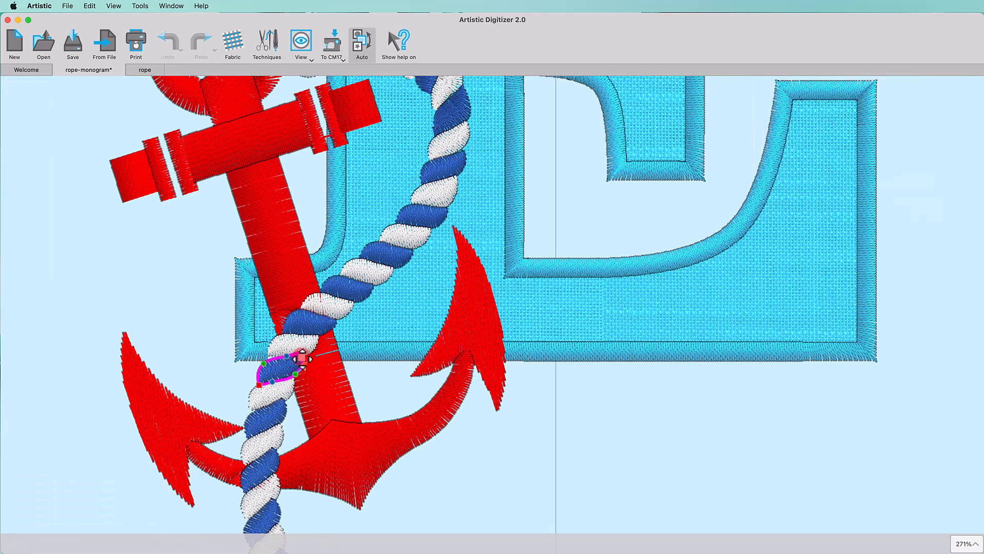
- Adjust the nodes of the segments in the rope's tail beside the anchor's base
scroll(292, 361, "down", 4)
left_click(277, 297)
left_click_drag(263, 290, 260, 294)
left_click(271, 351)
left_click(272, 405)
left_click(281, 455)
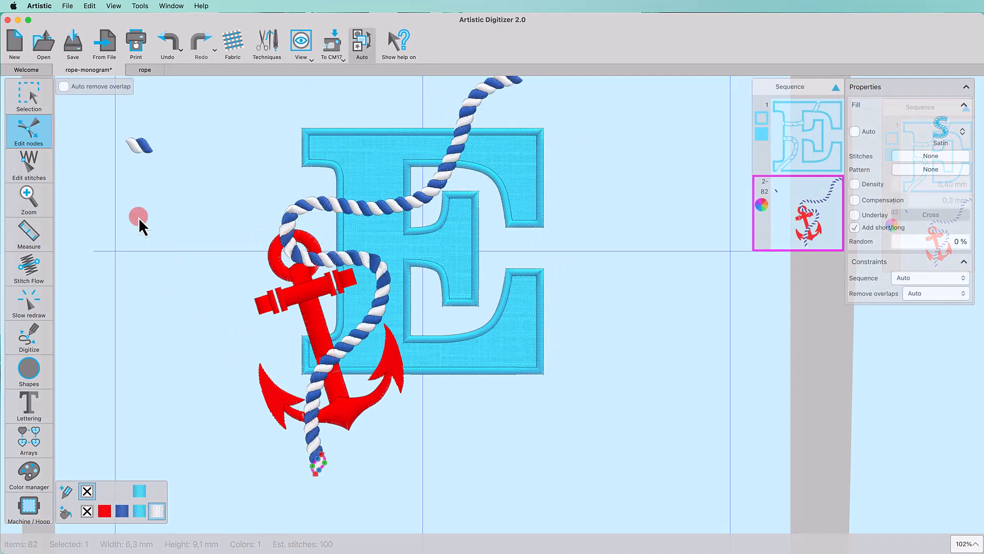
- Select the whole curved rope and set its overlap removal to Never
left_click(29, 101)
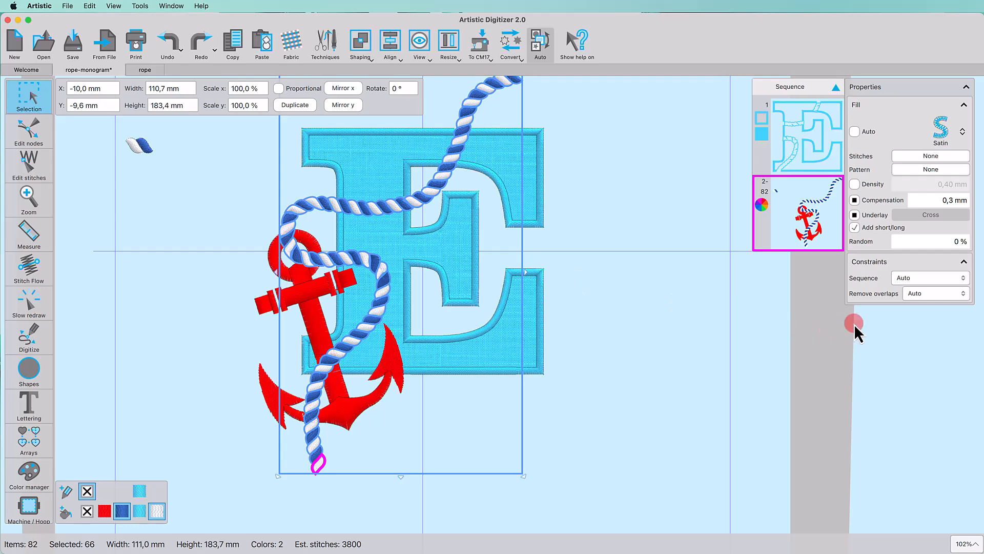
left_click(912, 296)
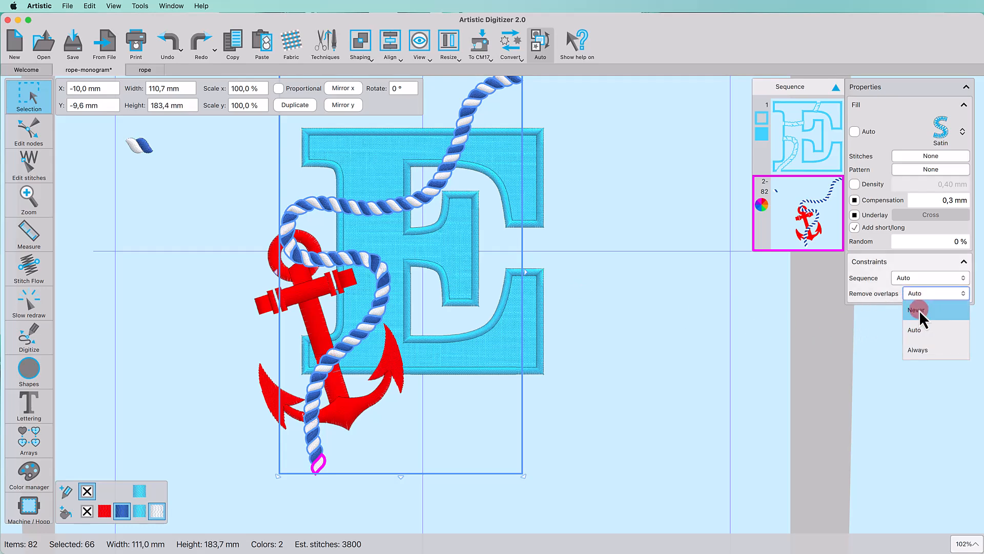
left_click(920, 314)
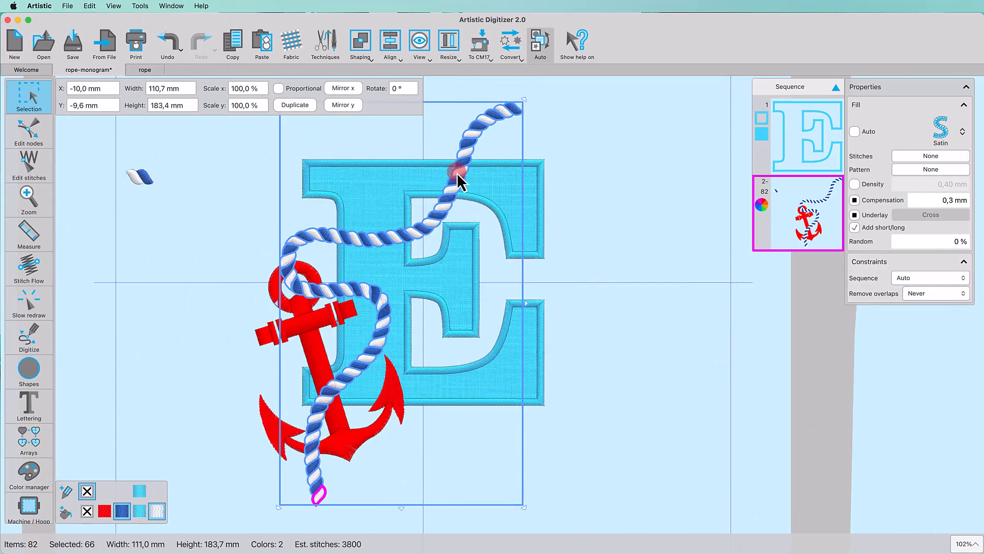
- Ungroup the curved rope and delete the three segments crossing the letter E's top bar
right_click(458, 174)
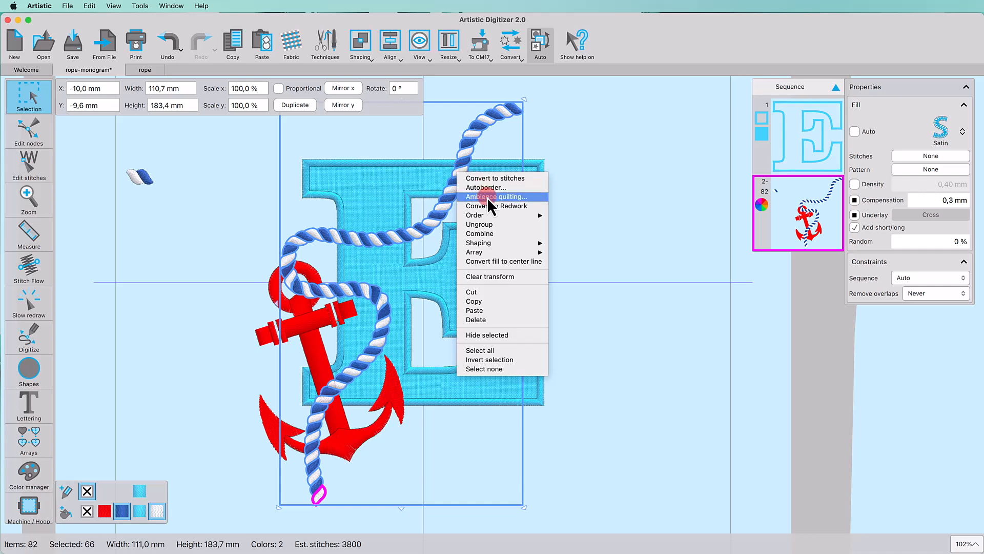
left_click(489, 225)
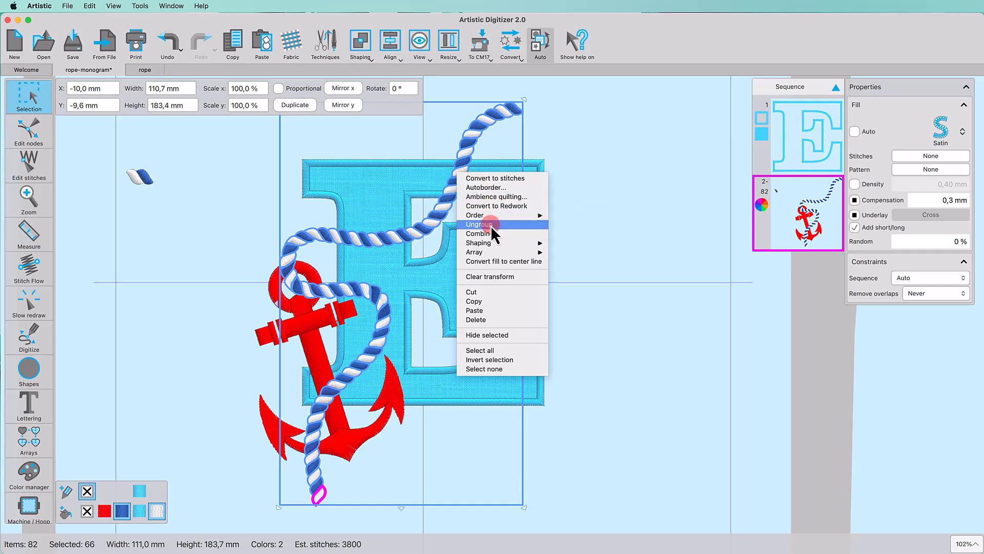
left_click(491, 227)
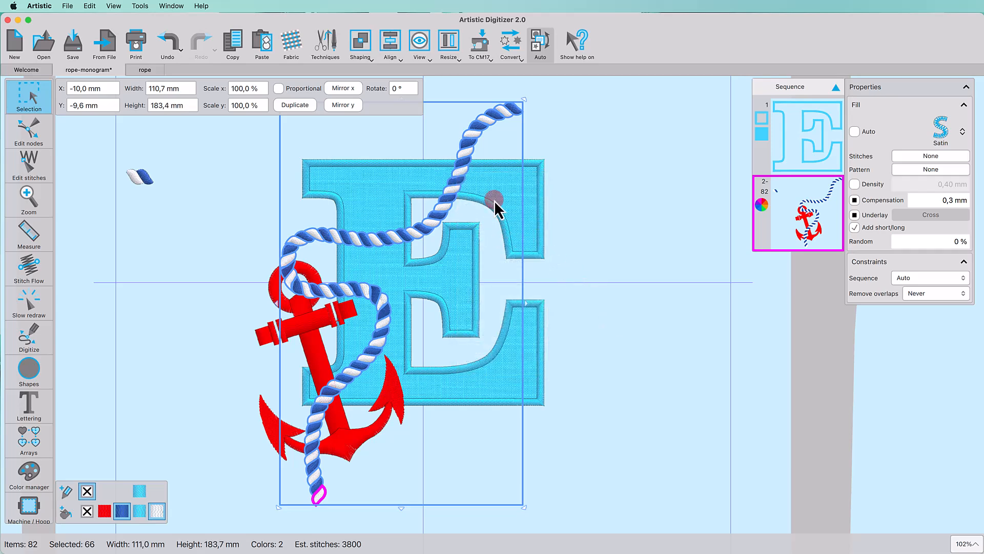
left_click(464, 172)
key("Delete")
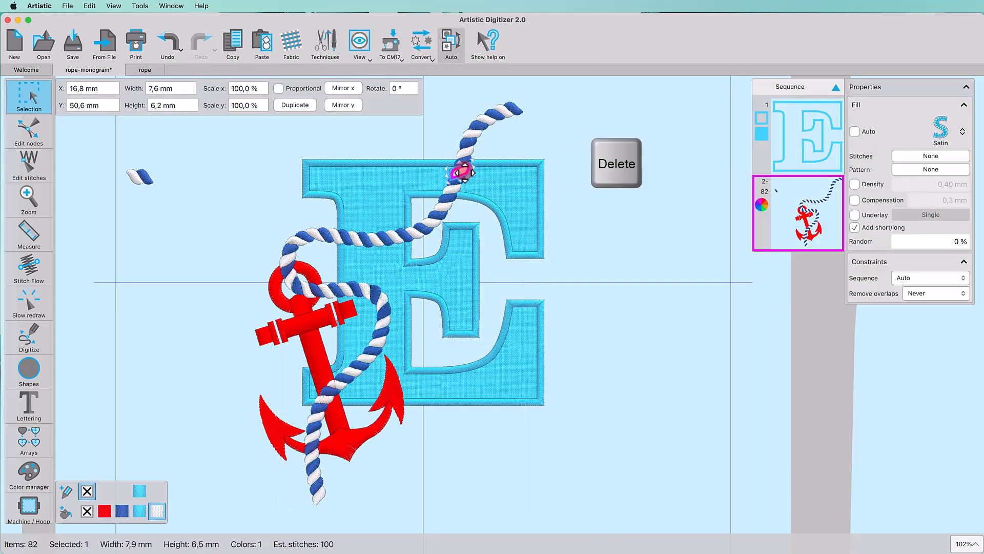
key("Delete")
key("Delete")
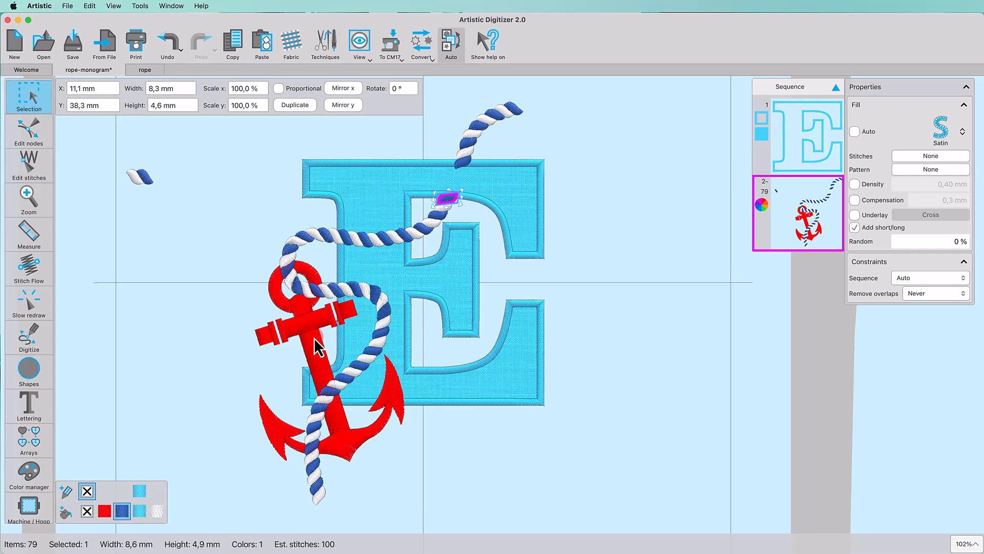
- In manual sequence mode, delete the two colorless curves and the leftover pair of source rope segments beside the letter E
left_click(455, 53)
key("Delete")
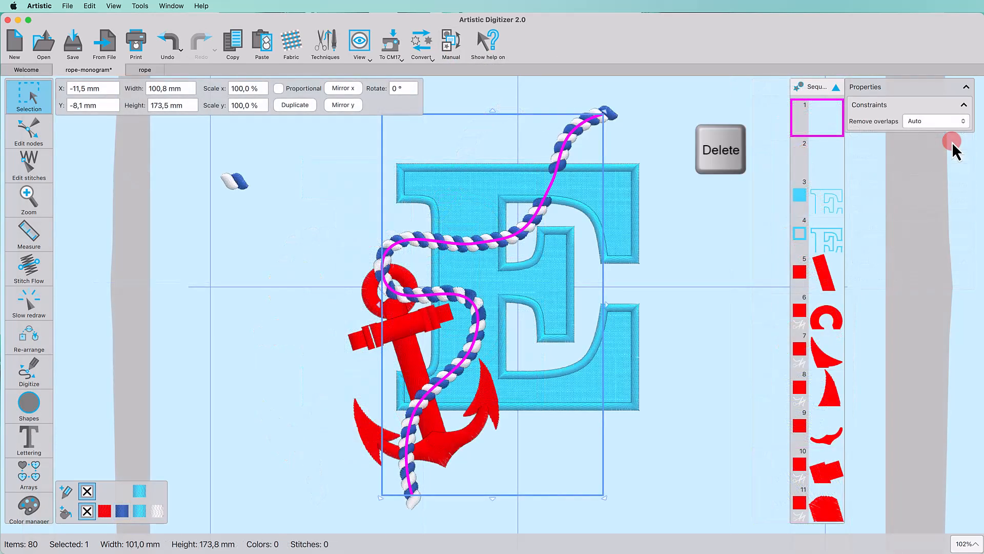
key("Delete")
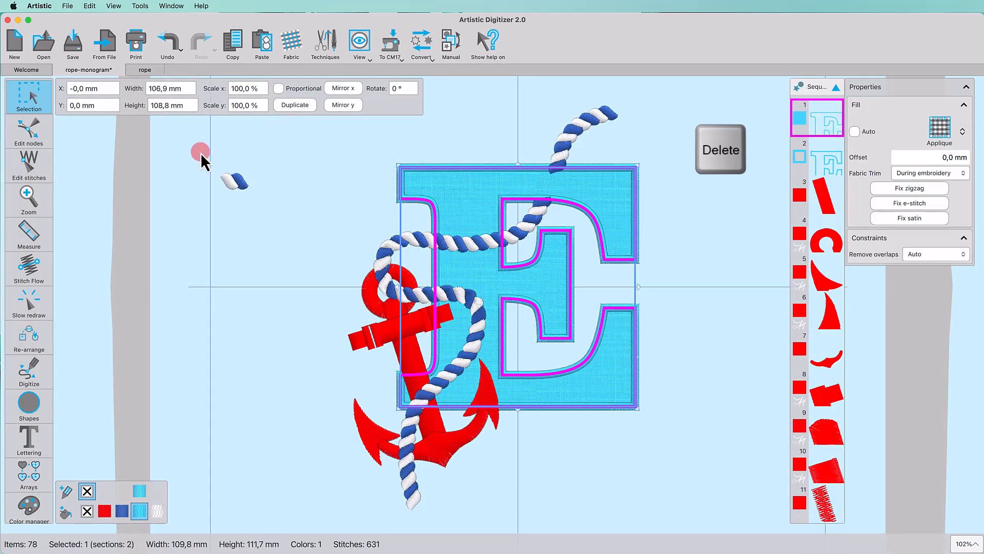
left_click_drag(202, 154, 259, 214)
key("Delete")
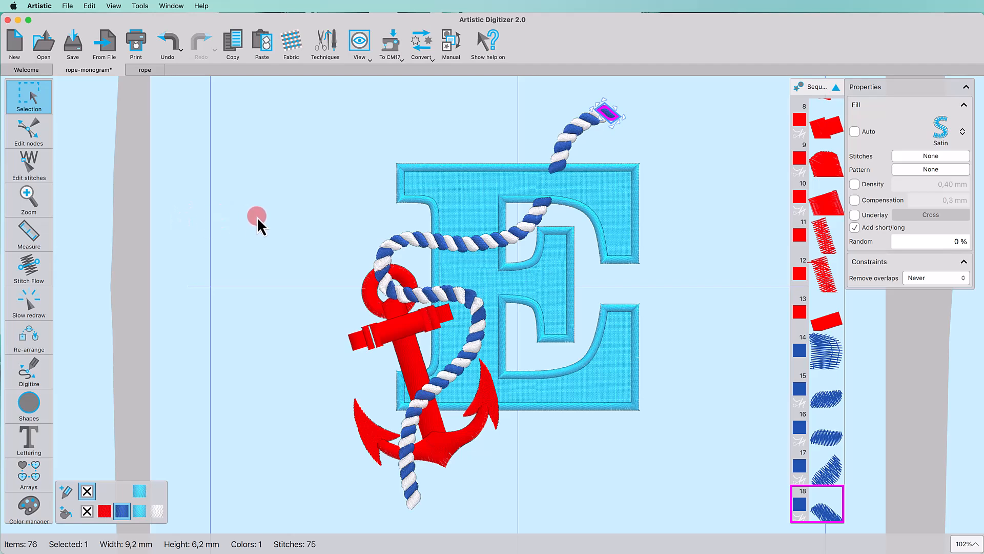
- Select all white rope segments by their color and join them together in the stitching sequence
scroll(801, 162, "down", 15)
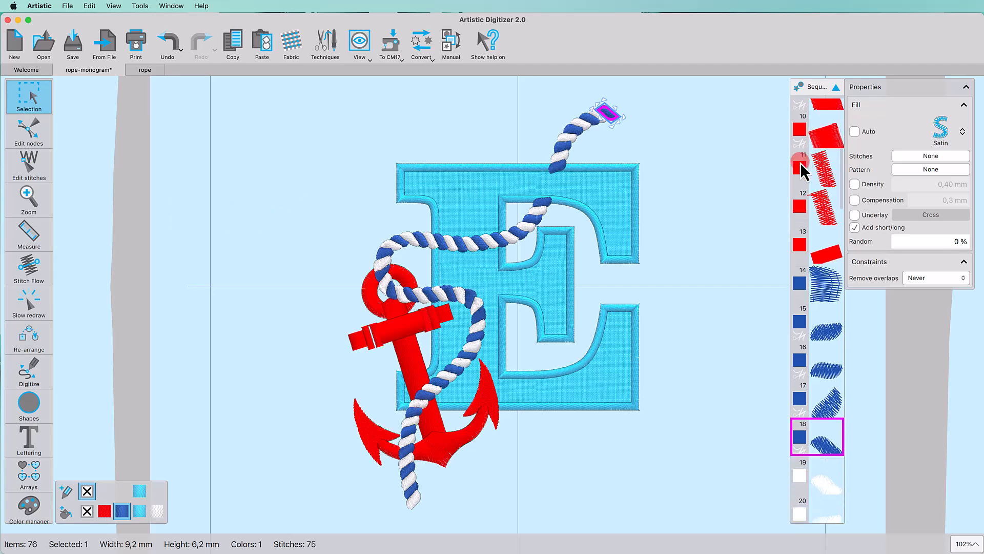
scroll(801, 162, "down", 20)
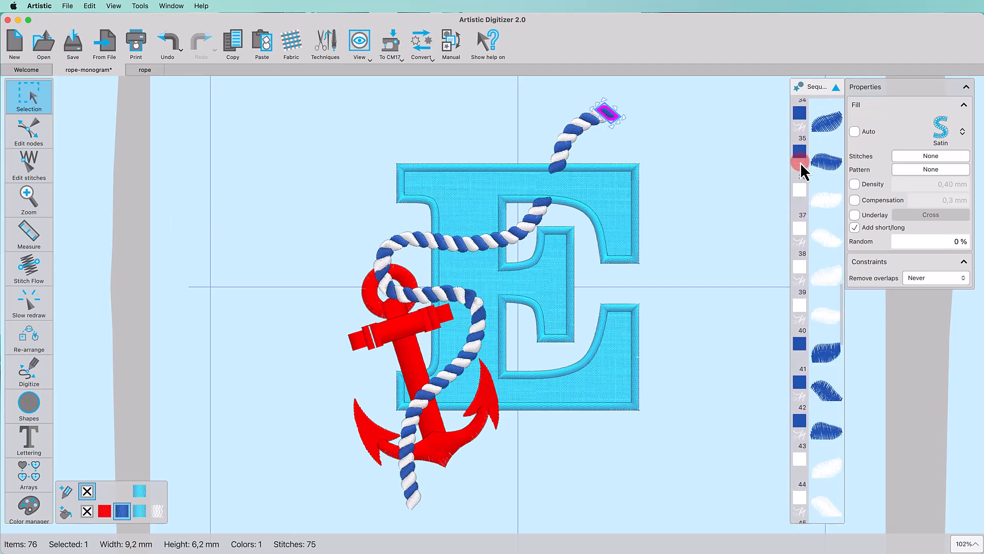
scroll(800, 162, "down", 4)
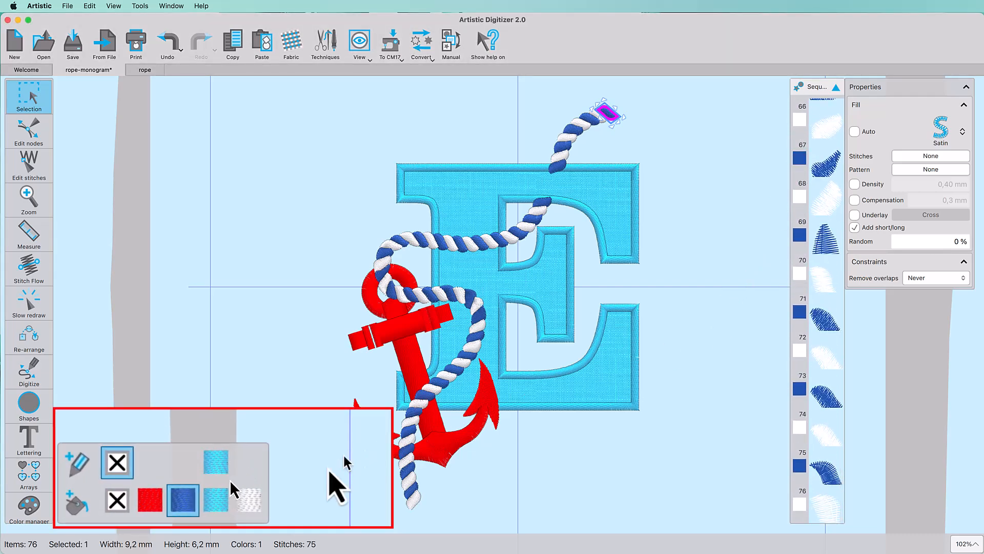
right_click(250, 505)
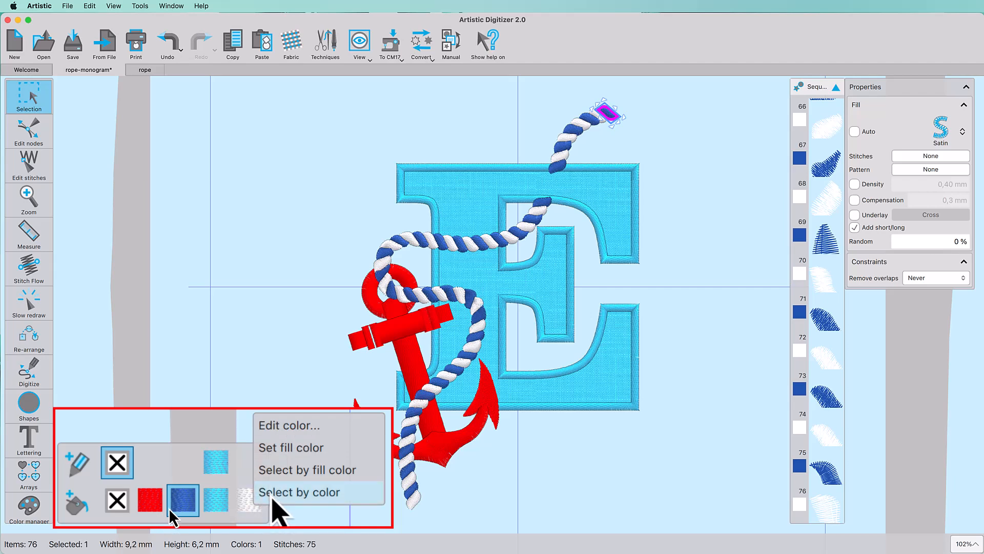
left_click(168, 508)
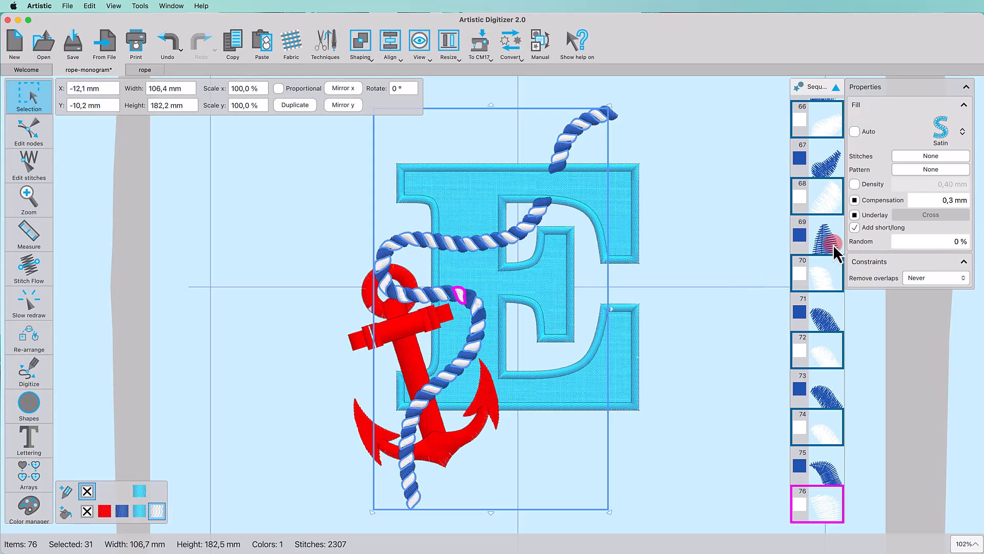
scroll(833, 251, "up", 20)
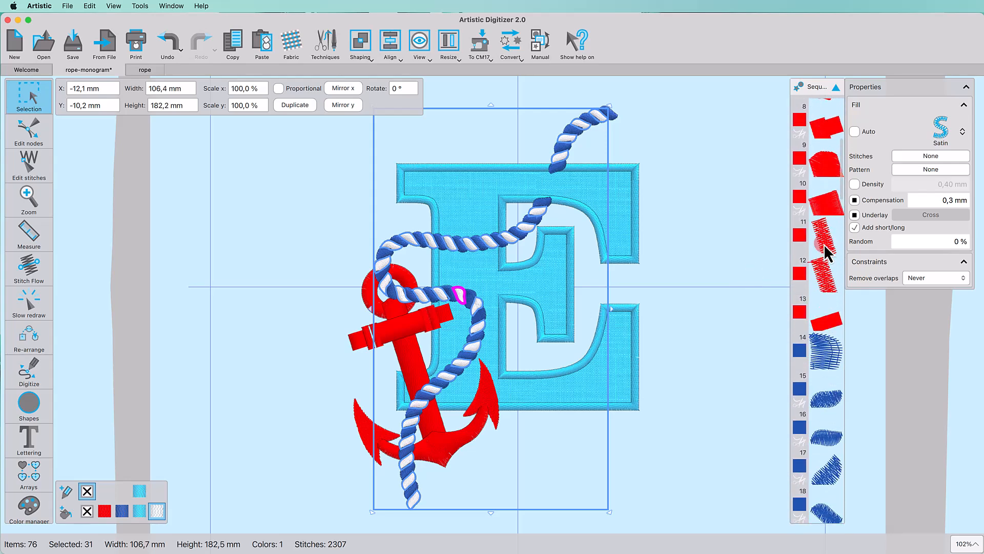
scroll(825, 251, "down", 5)
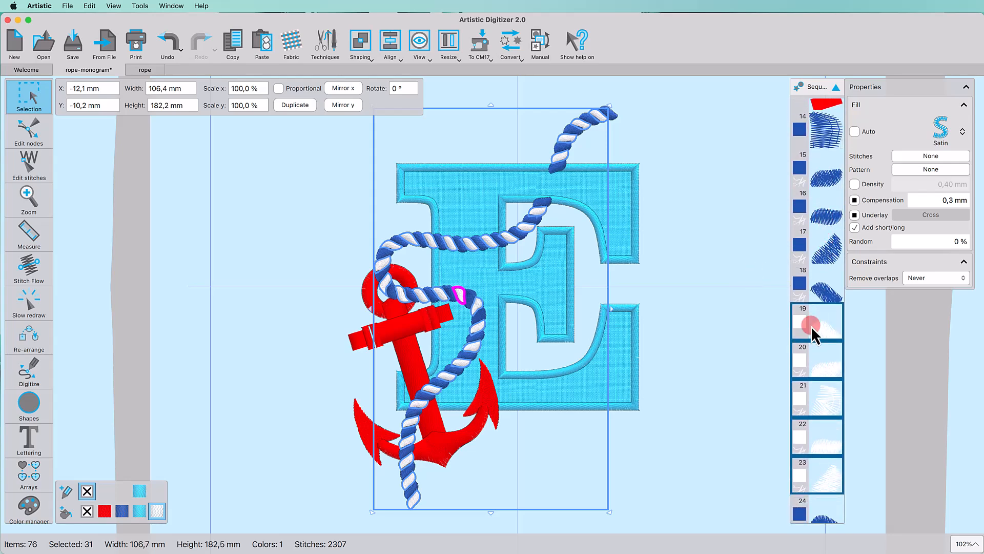
right_click(815, 336)
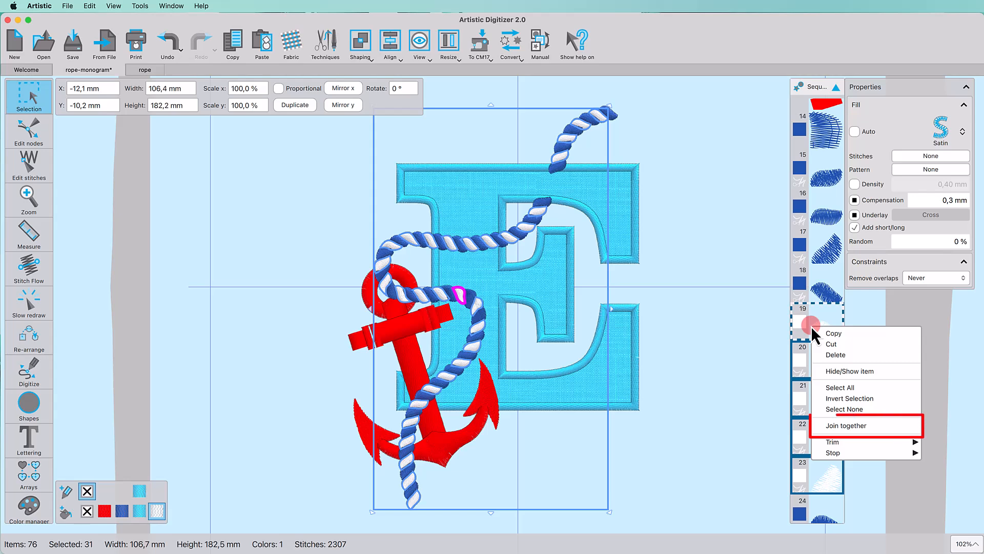
left_click(831, 428)
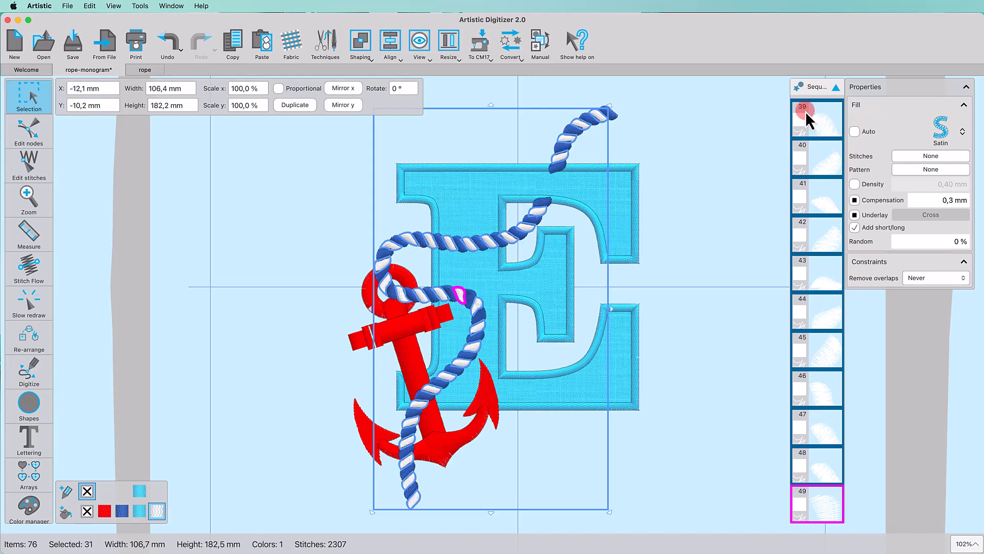
- Show the sequence by color blocks and move the first blue rope block after the white one
left_click(800, 86)
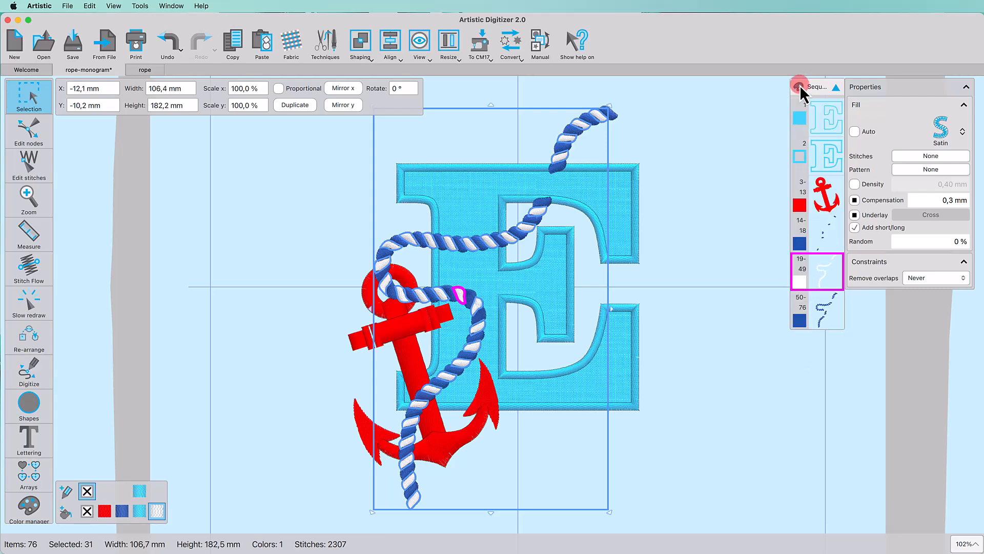
left_click(828, 241)
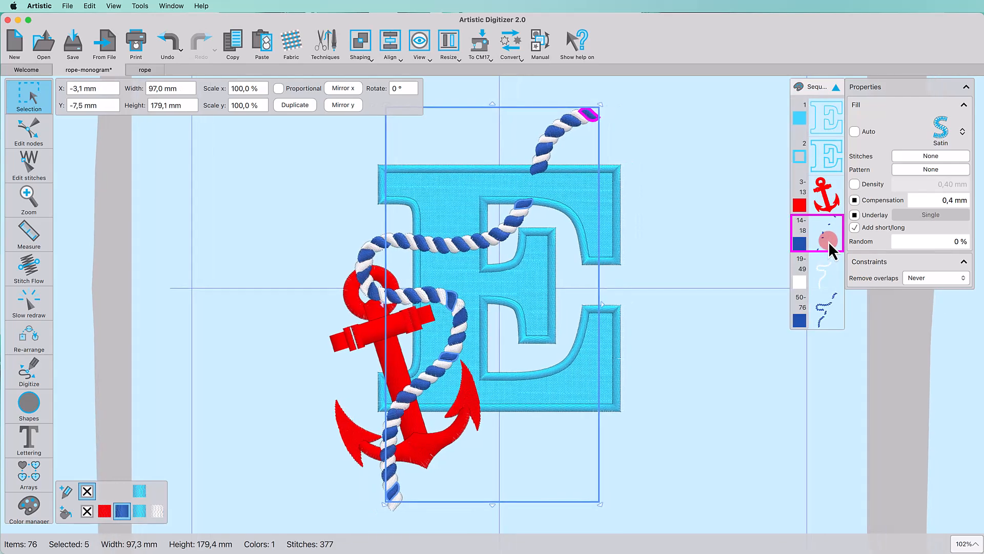
left_click_drag(831, 249, 764, 312)
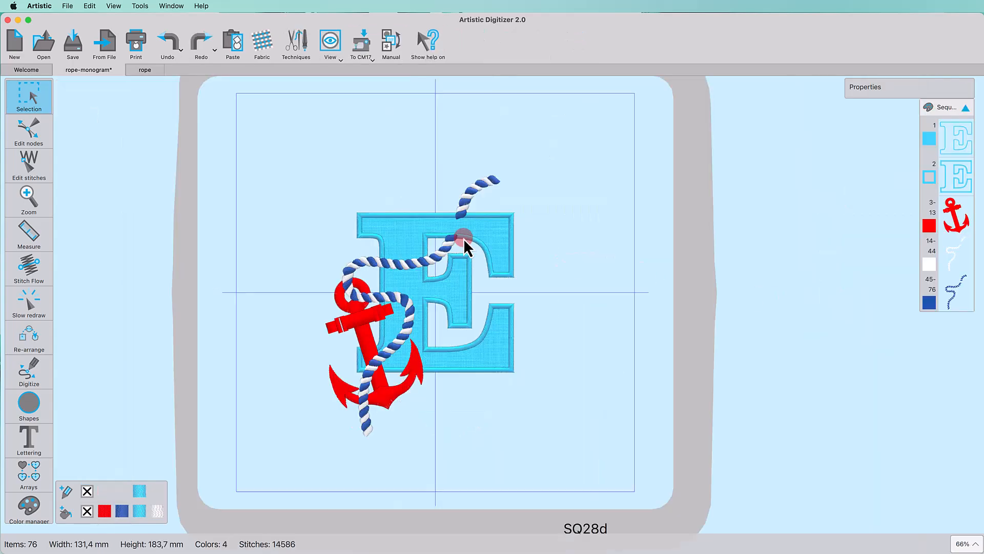
- Send the two blue rope segments above and below the letter E's top bar to the start of the stitching order
scroll(464, 241, "up", 5)
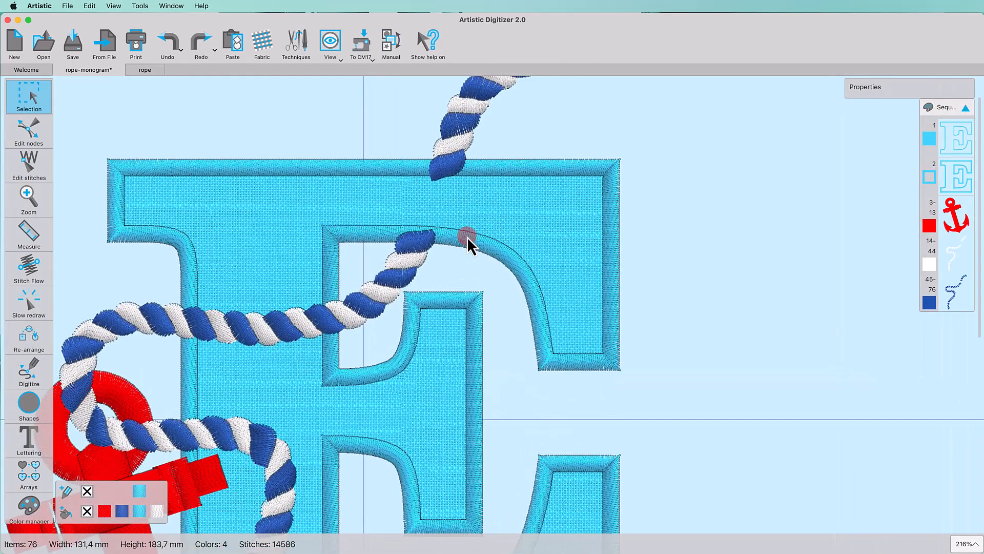
left_click(412, 241)
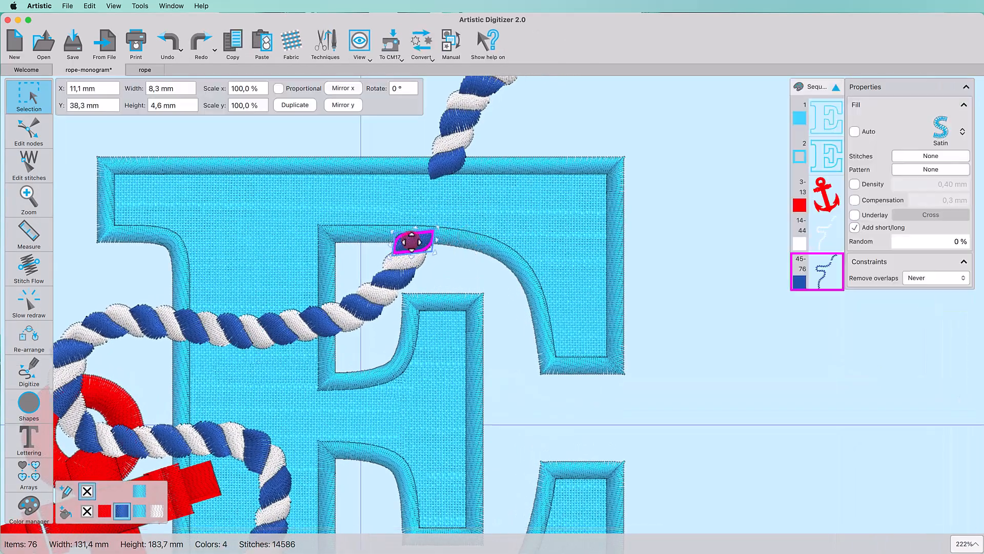
left_click(448, 173, "shift")
right_click(447, 170)
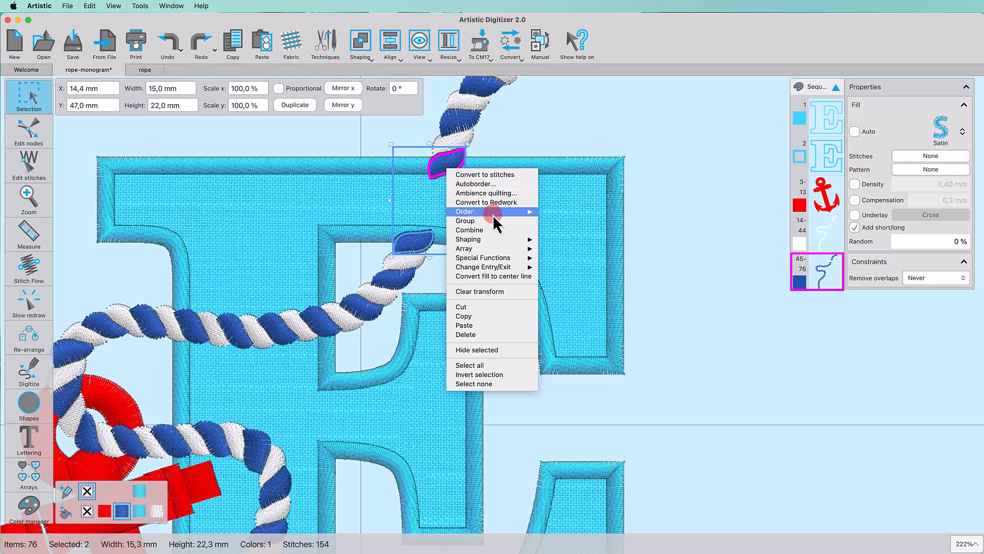
mouse_move(496, 224)
left_click(571, 246)
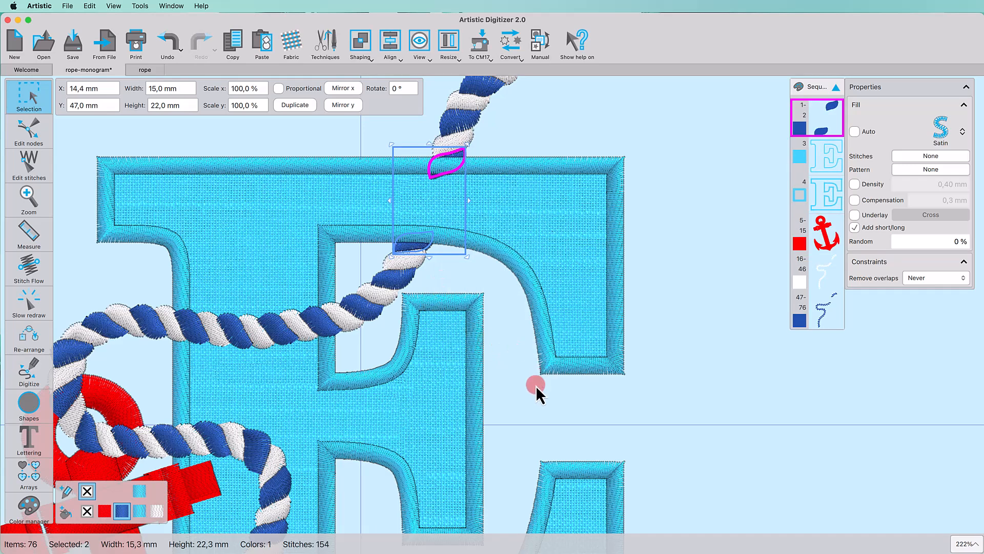
- Send the four rope segments crossing the lower part of the anchor's ring to the start of the stitching order
scroll(182, 378, "left", 5)
scroll(182, 377, "down", 3)
left_click(267, 328)
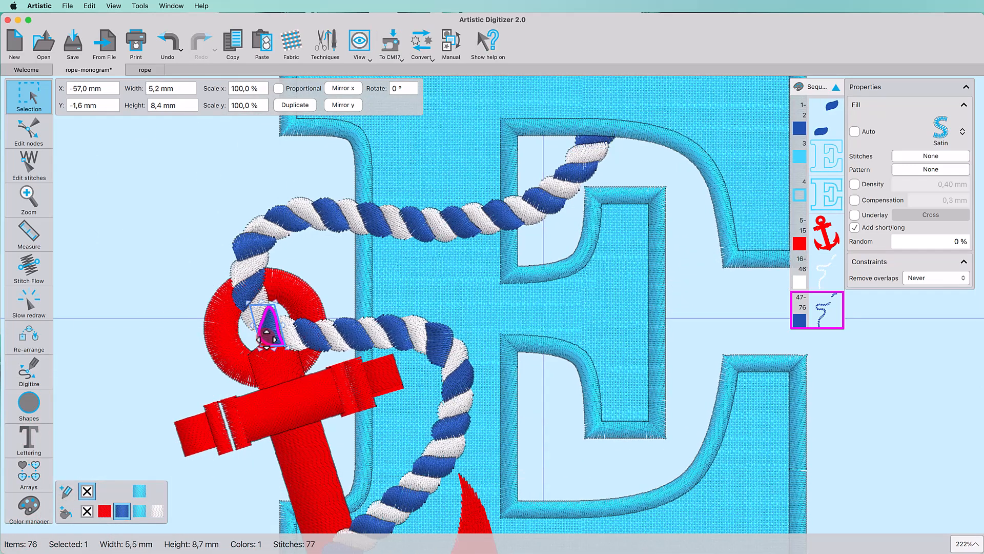
left_click(309, 353, "shift")
left_click(333, 352, "shift")
left_click(343, 351, "shift")
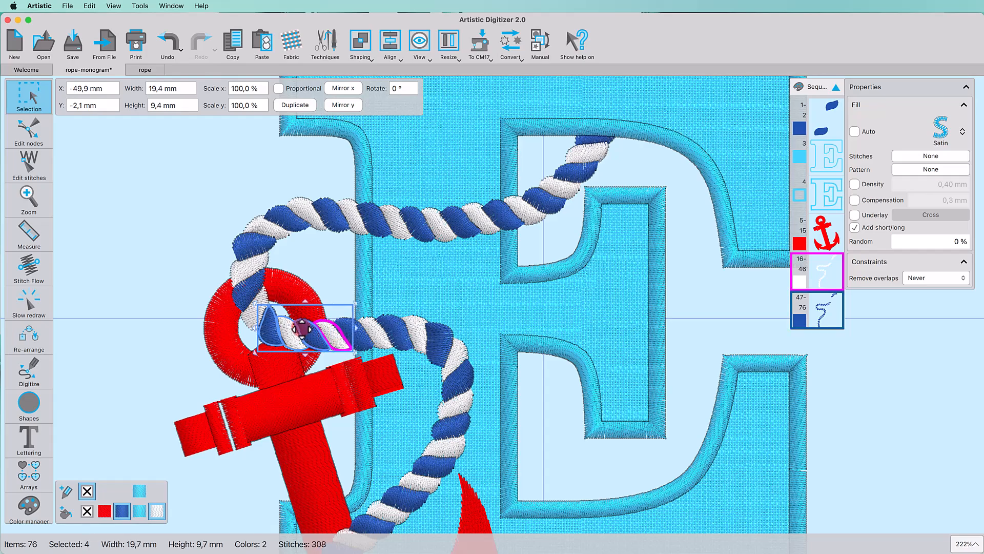
right_click(303, 330)
mouse_move(333, 370)
left_click(413, 398)
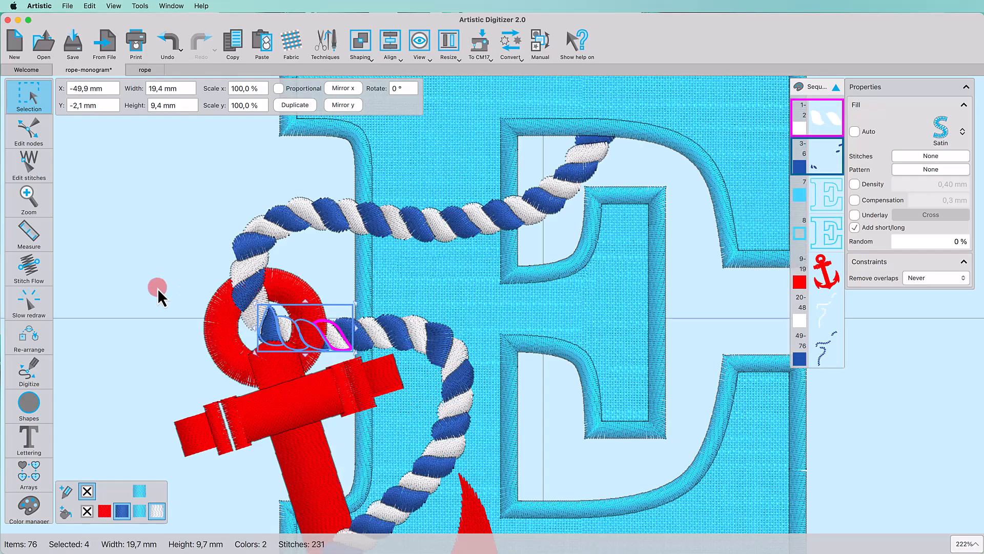
left_click(115, 301)
scroll(142, 297, "down", 5)
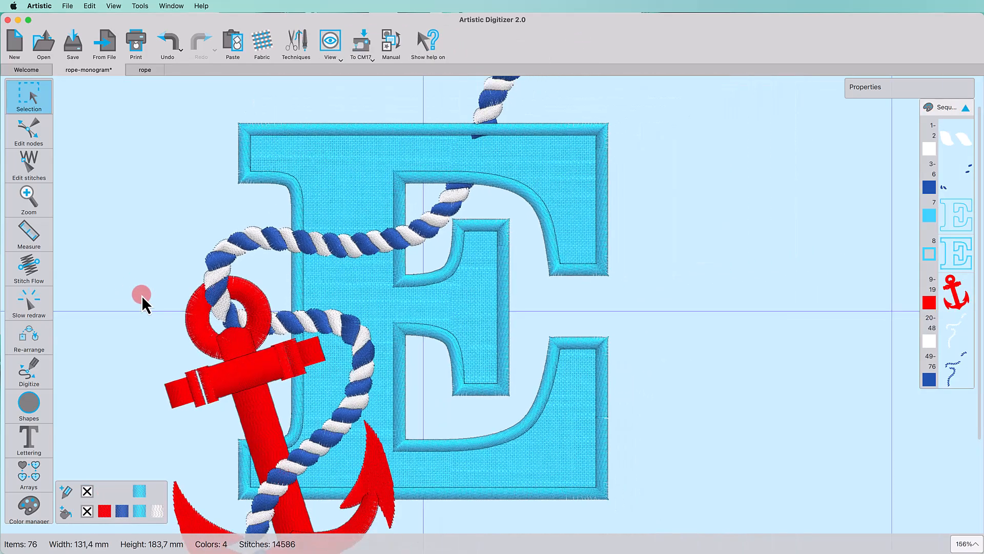
- Ungroup the anchor and set the overlap removal of its shaft to Always
left_click(364, 251)
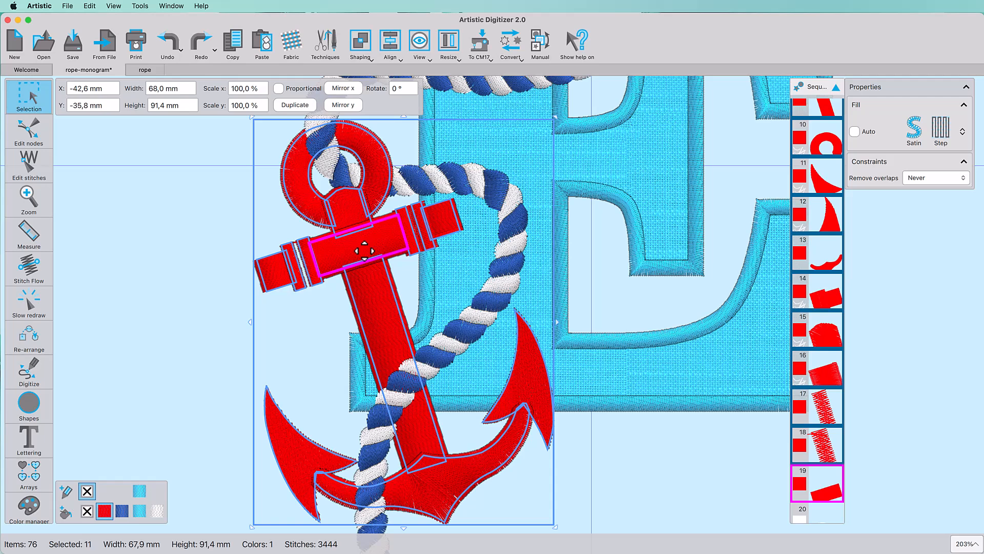
right_click(365, 250)
left_click(402, 288)
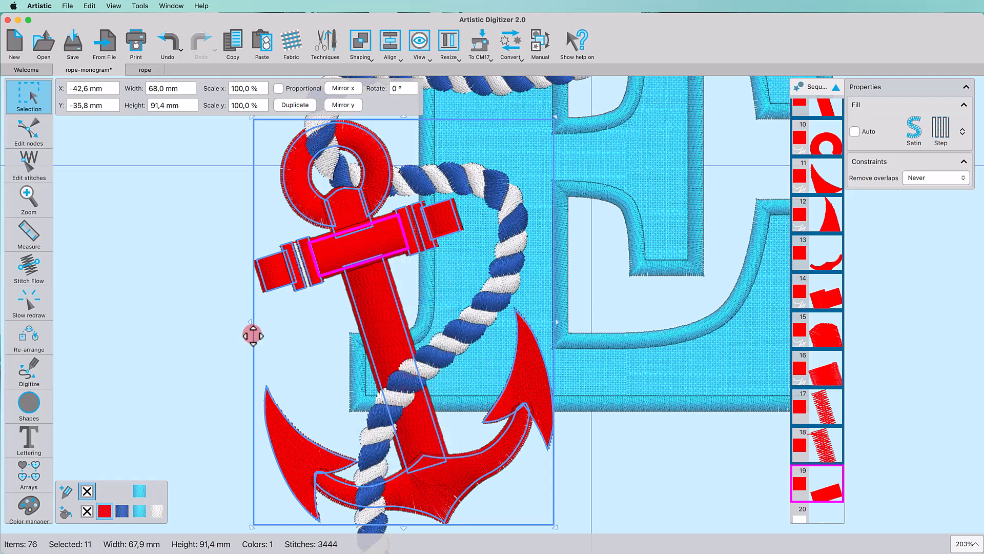
left_click(224, 338)
left_click(387, 326)
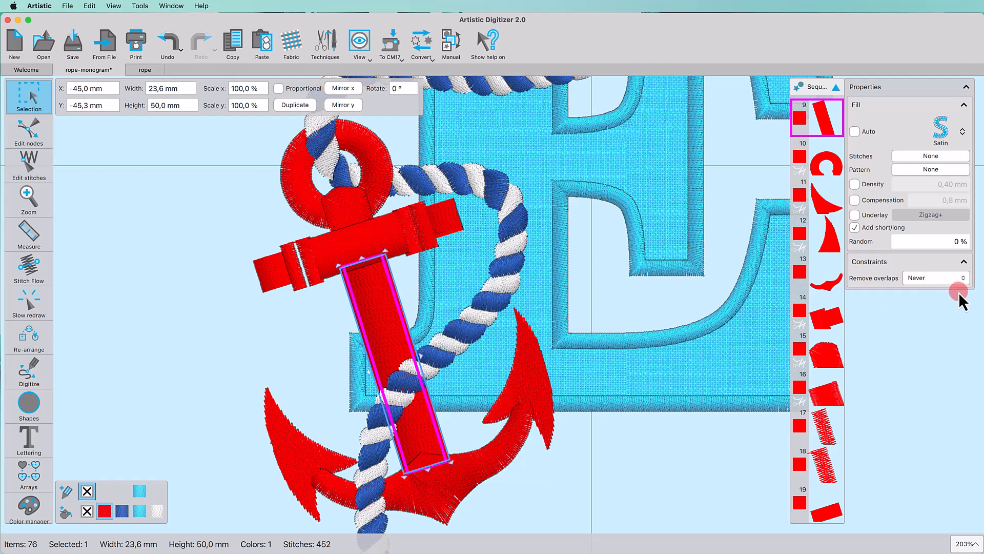
left_click(943, 281)
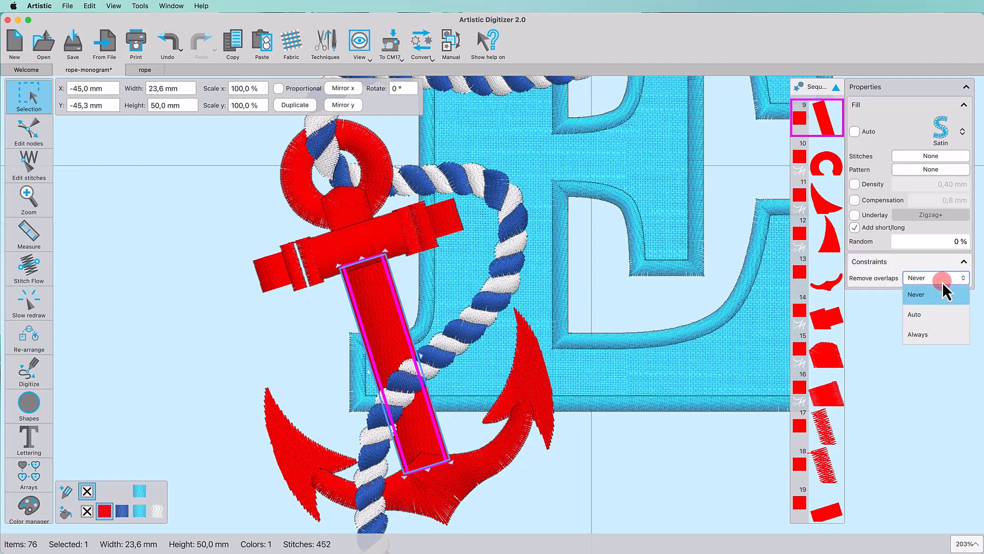
left_click(936, 331)
- Break apart the combined shape at the right end of the anchor's crossbar into separate objects
left_click(425, 225)
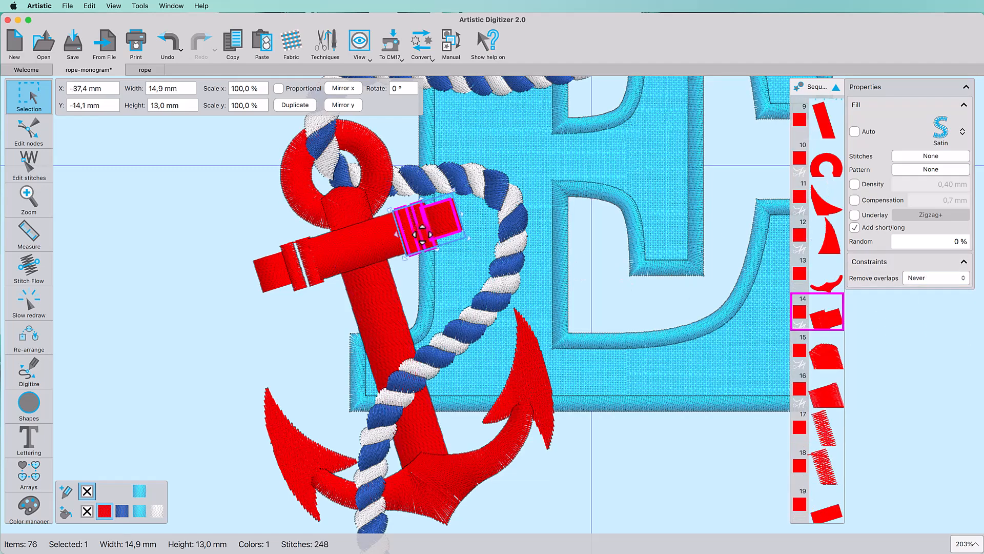
right_click(423, 233)
left_click(436, 285)
left_click(269, 348)
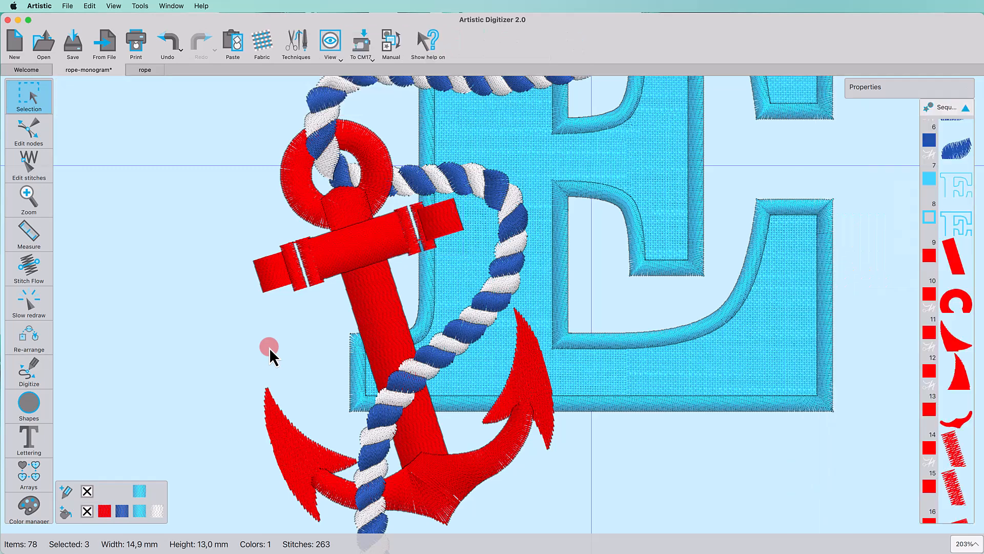
- Select three narrow bands on the anchor's crossbar and move them after the crossbar's center piece in the stitching sequence
left_click(425, 237)
left_click(414, 249, "shift")
left_click(318, 280, "shift")
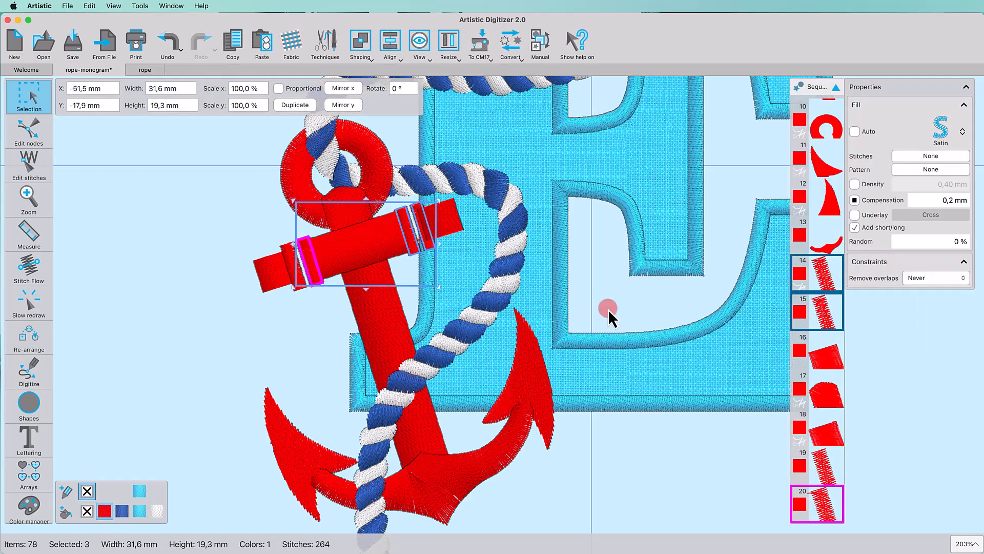
left_click_drag(831, 323, 787, 484)
left_click(158, 263)
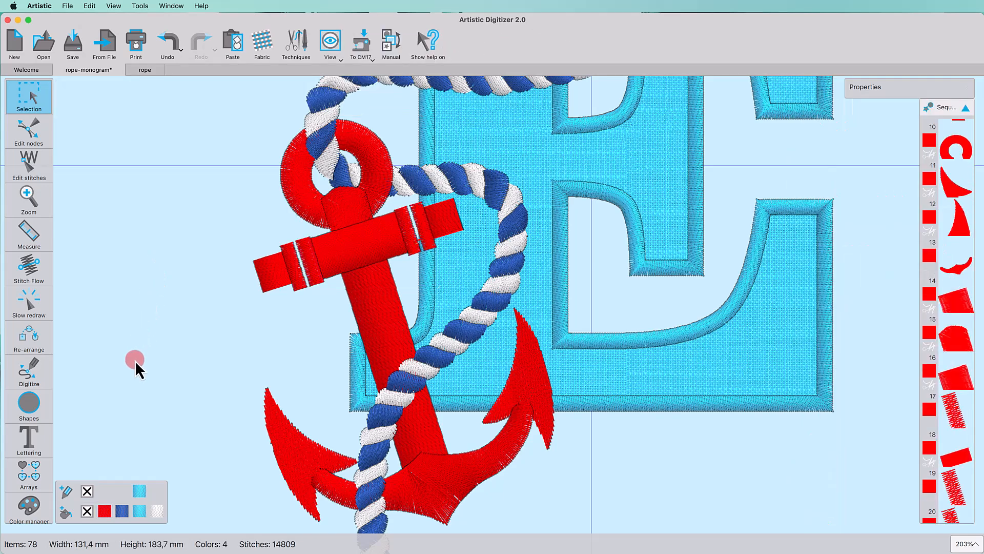
- Preview the stitch-out of the whole design from first to last stitch with Slow redraw
left_click(40, 311)
left_click_drag(18, 484, 976, 490)
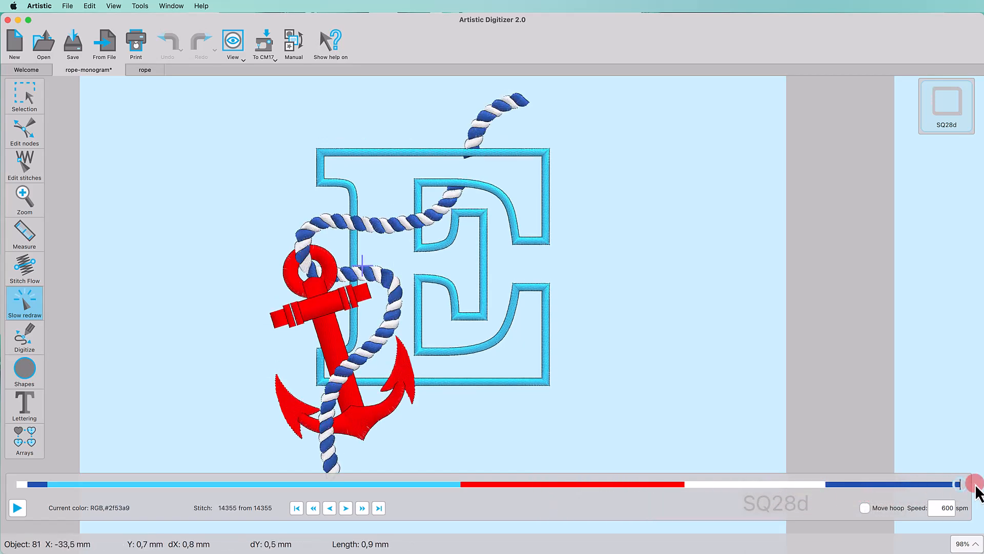
left_click(25, 96)
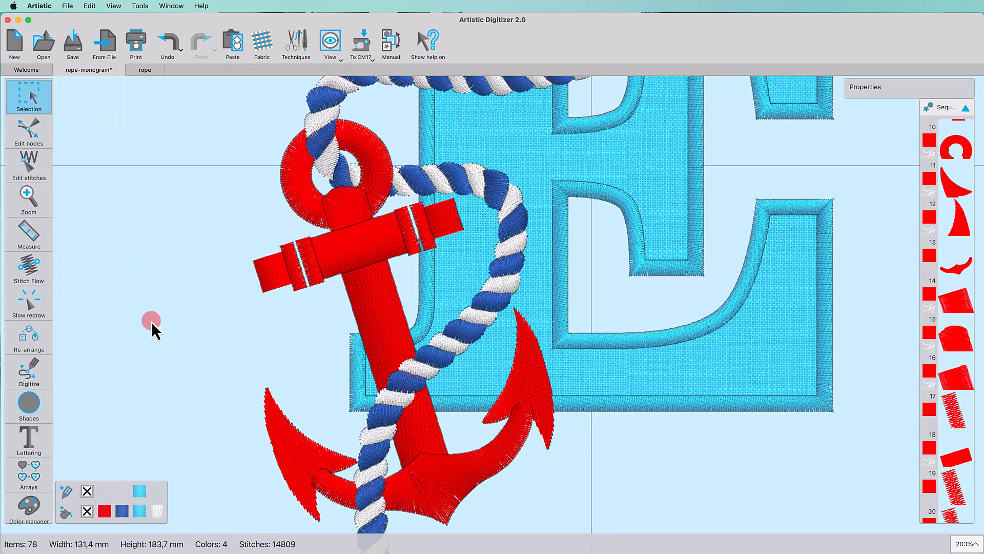
- Add a Stitch Flow direction line across the anchor's curved base, from its upper middle point to its bottom tip
left_click(29, 266)
scroll(169, 352, "down", 3)
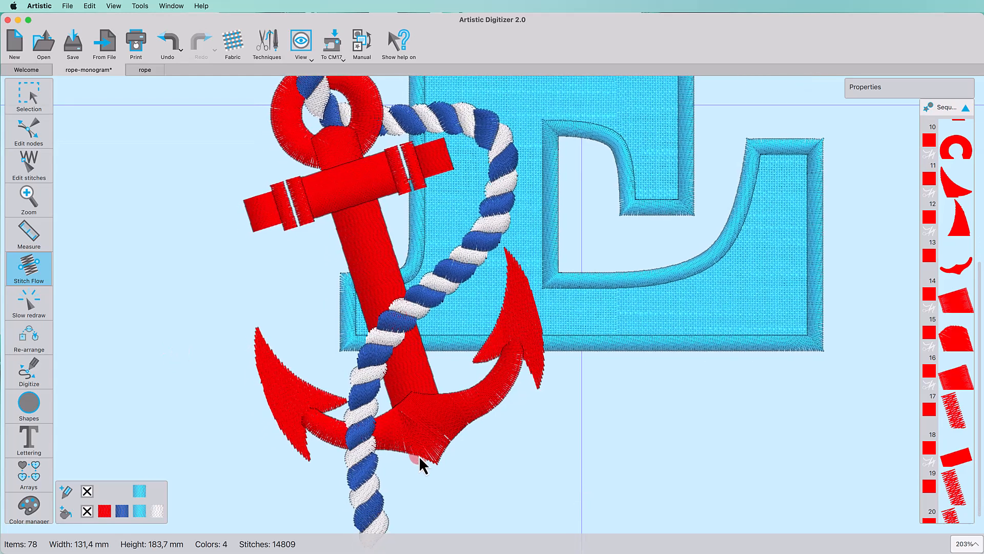
left_click(423, 407)
left_click(414, 396)
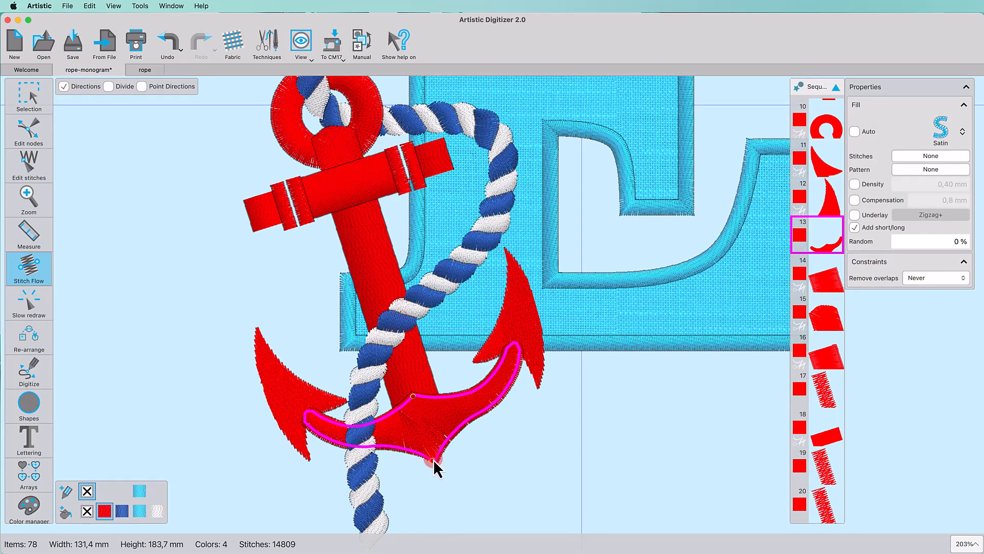
left_click(434, 460)
scroll(263, 281, "up", 3)
left_click(29, 96)
- Set the overlap removal of the anchor's ring to Always and fit the whole design in view
left_click(285, 175)
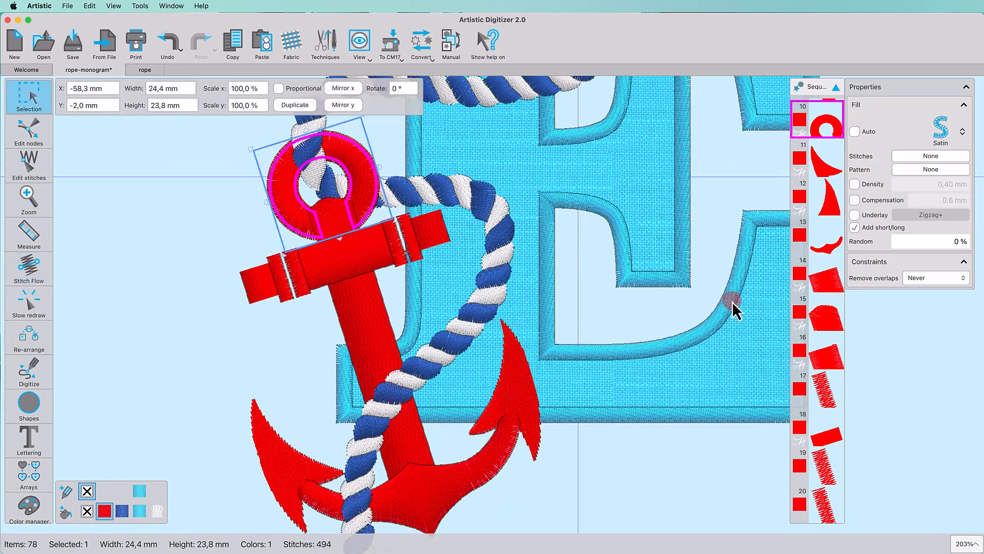
left_click(908, 280)
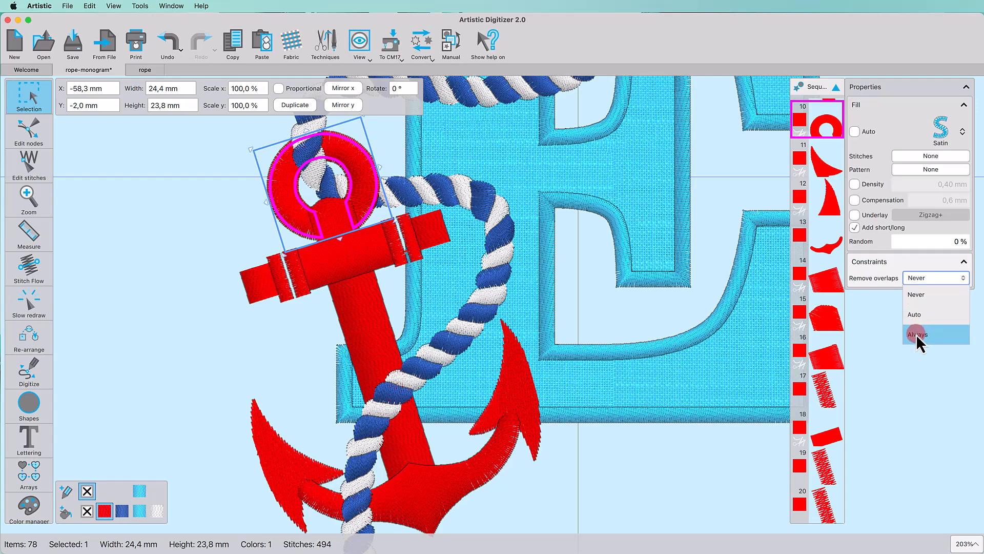
left_click(916, 334)
left_click(215, 231)
left_click(29, 199)
left_click(89, 251)
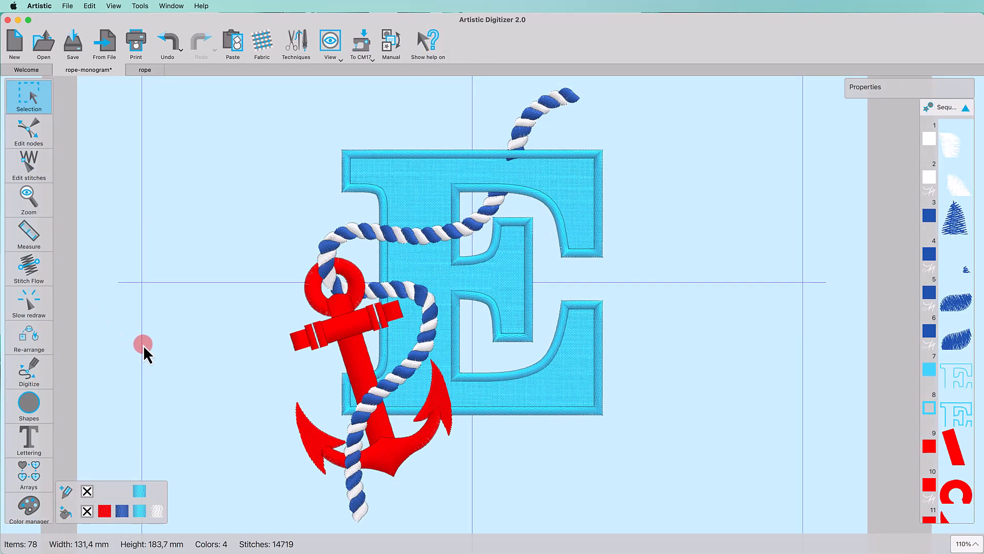